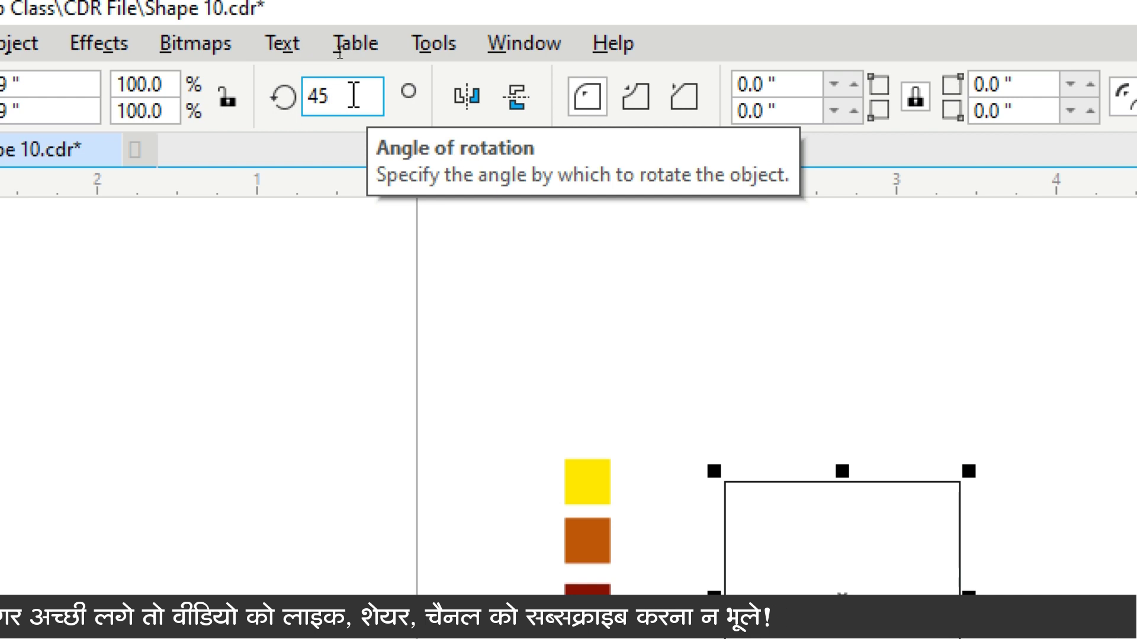
# - Rotate the square by 45 degrees and deselect it
pyautogui.press('ctrl')
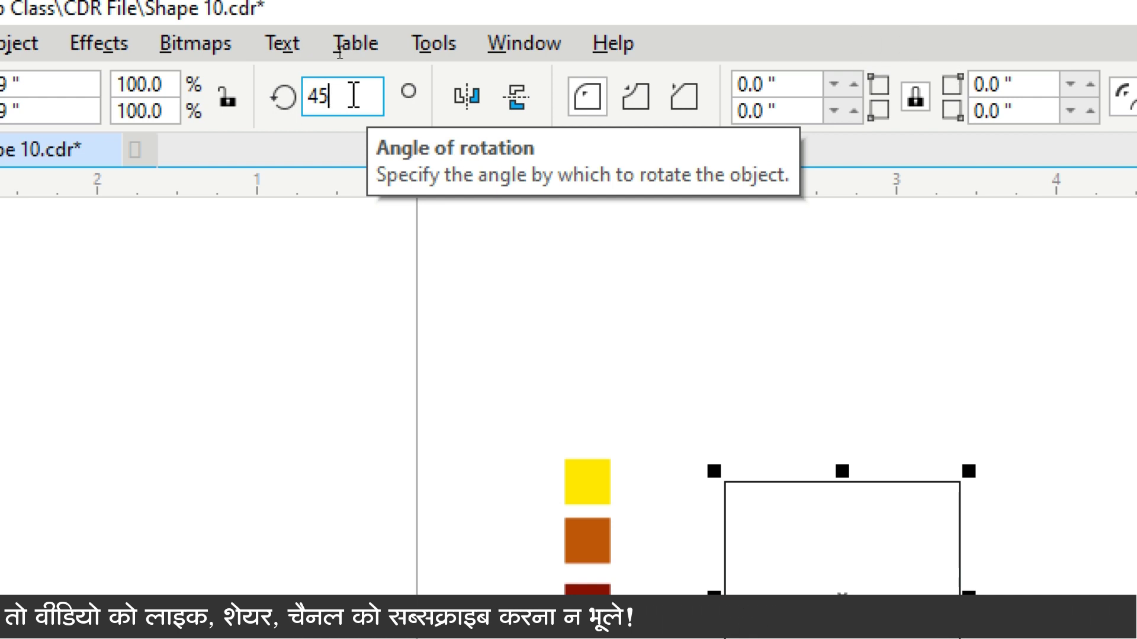
pyautogui.press('ctrl')
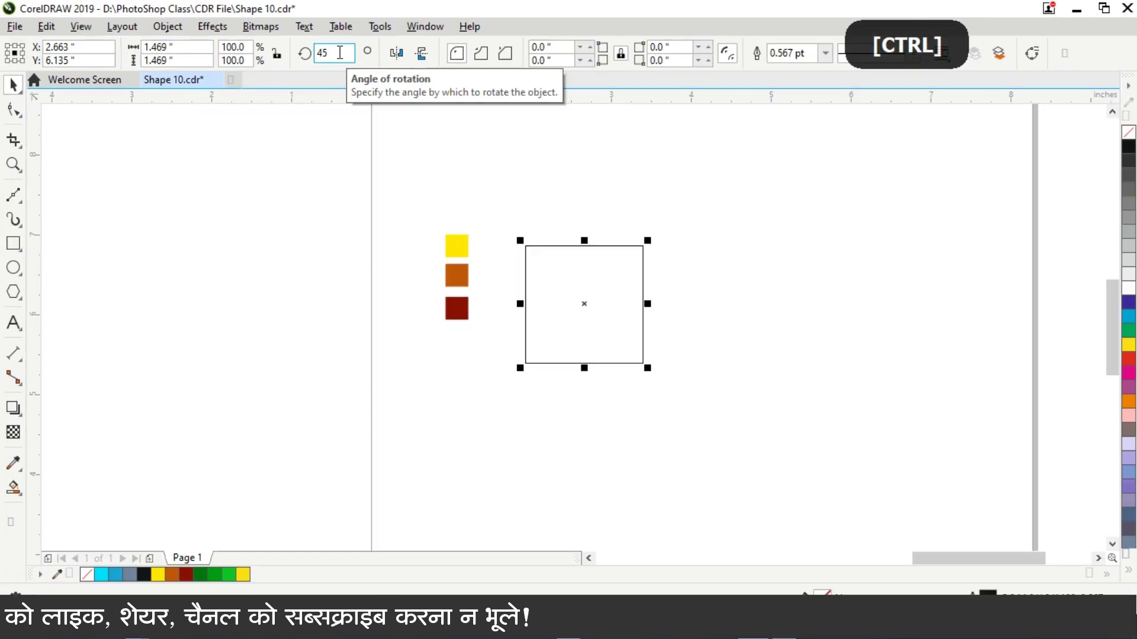
pyautogui.press('Return')
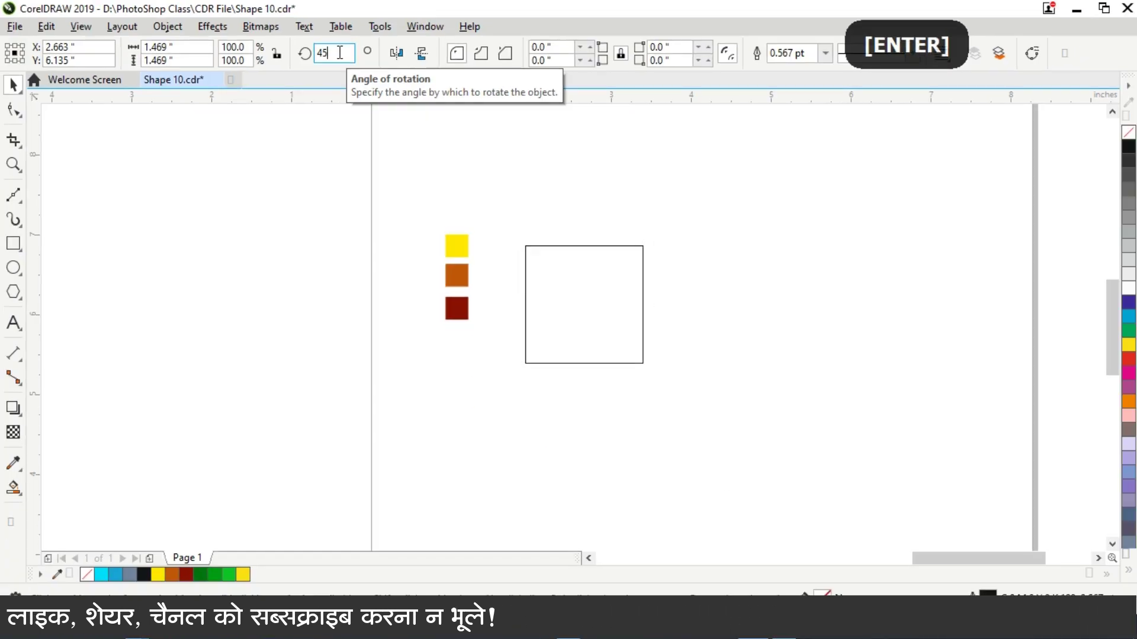
pyautogui.click(531, 190)
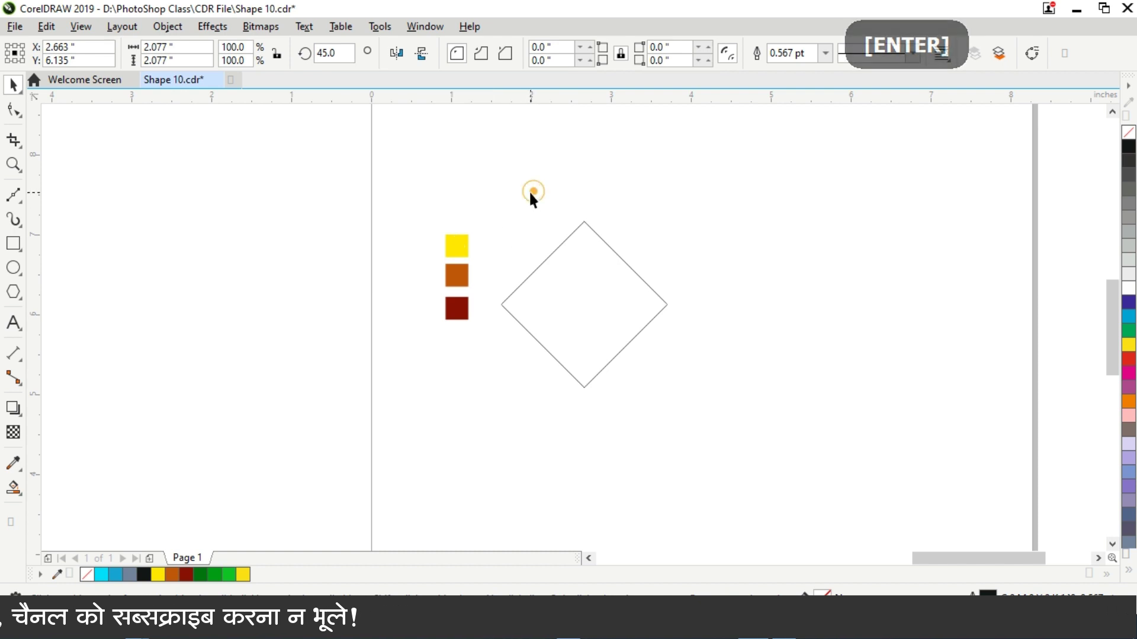
# - Resize the rotated square to 3 inches wide and 0.3 inches high
pyautogui.click(559, 261)
pyautogui.scroll(2, 616, 284)
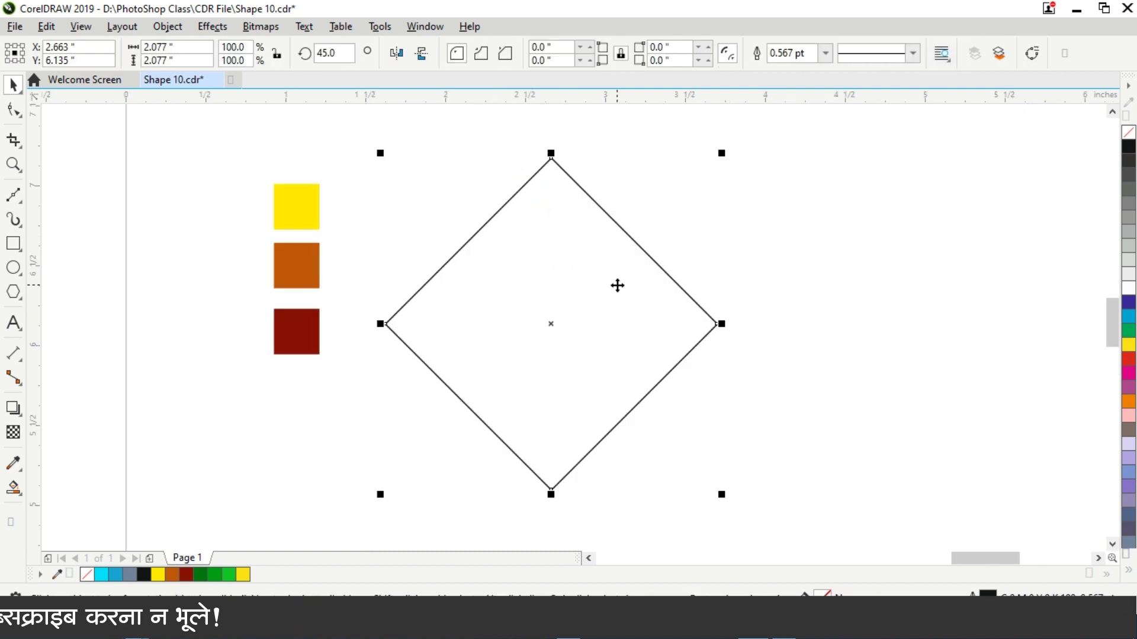
pyautogui.click(183, 47)
pyautogui.write('3')
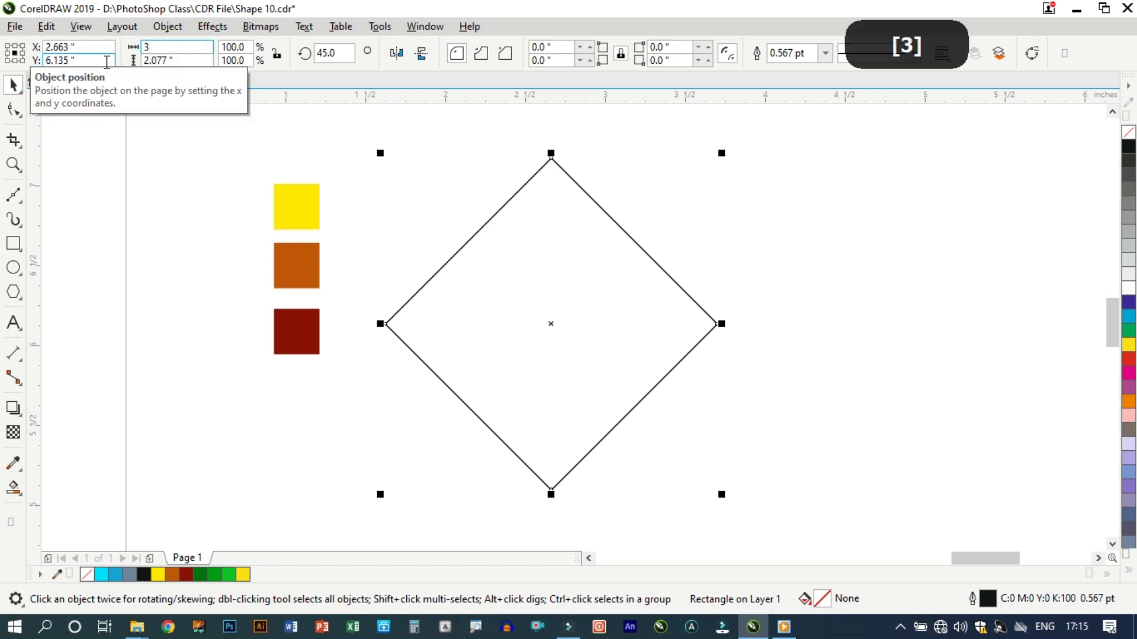
pyautogui.write('0.3')
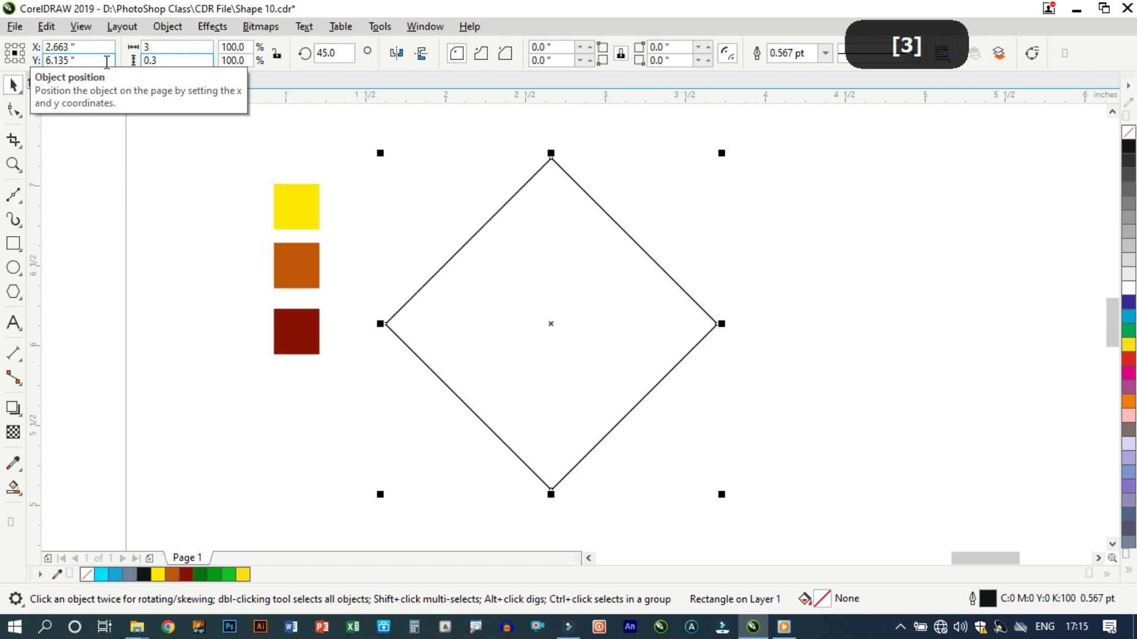
pyautogui.press('Return')
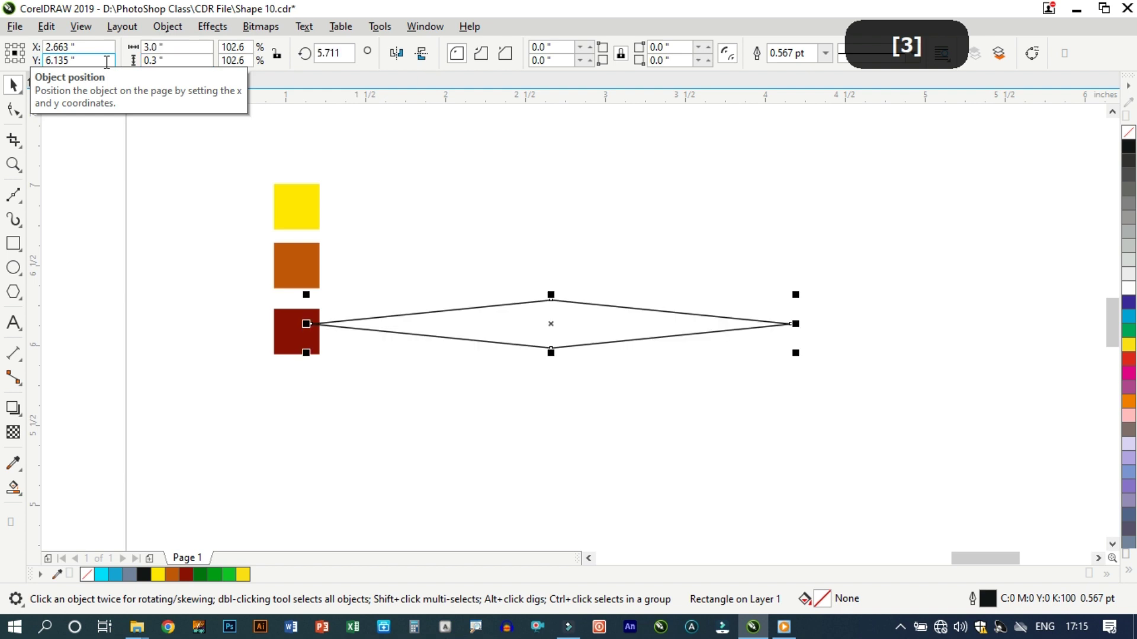
# - Move the flat diamond clear of the color swatches and place a copy about 1.05 inches directly below it
pyautogui.moveTo(550, 308); pyautogui.dragTo(609, 356)
pyautogui.click(621, 309)
pyautogui.click(622, 186)
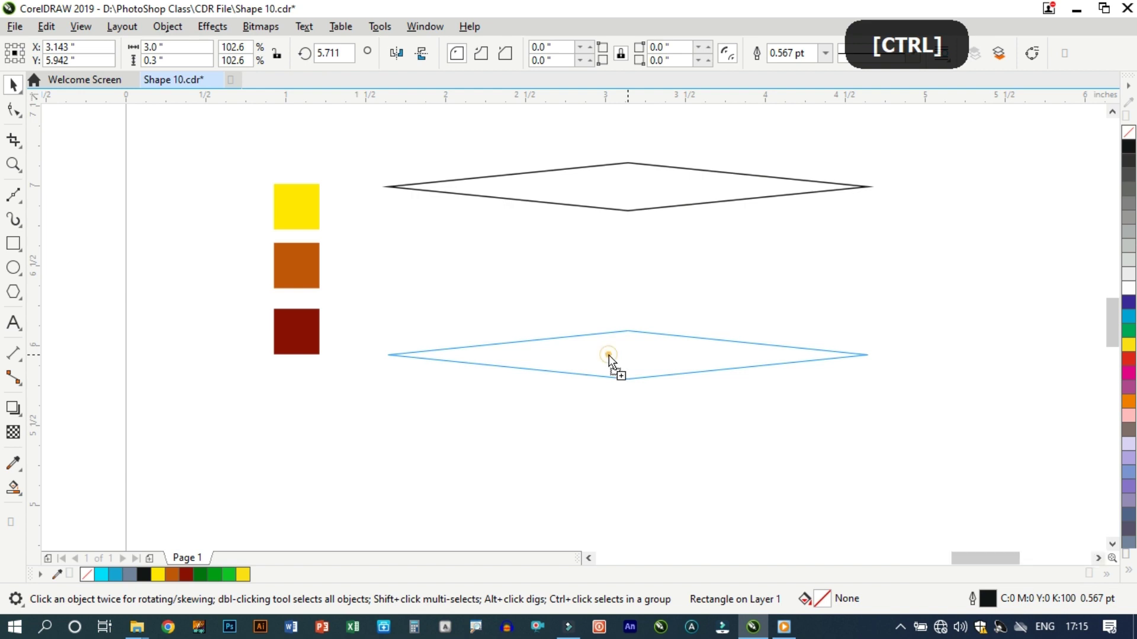
pyautogui.moveTo(608, 356); pyautogui.dragTo(608, 355)
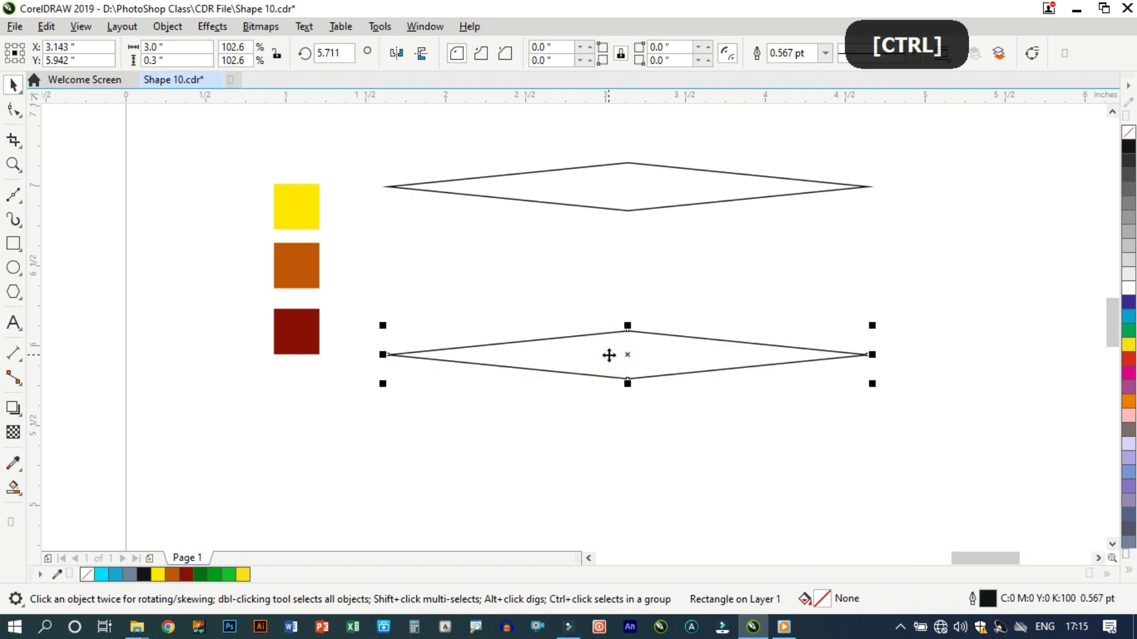
# - Skew the lower diamond vertically so its left corner sits slightly higher than its right corner
pyautogui.click(515, 354)
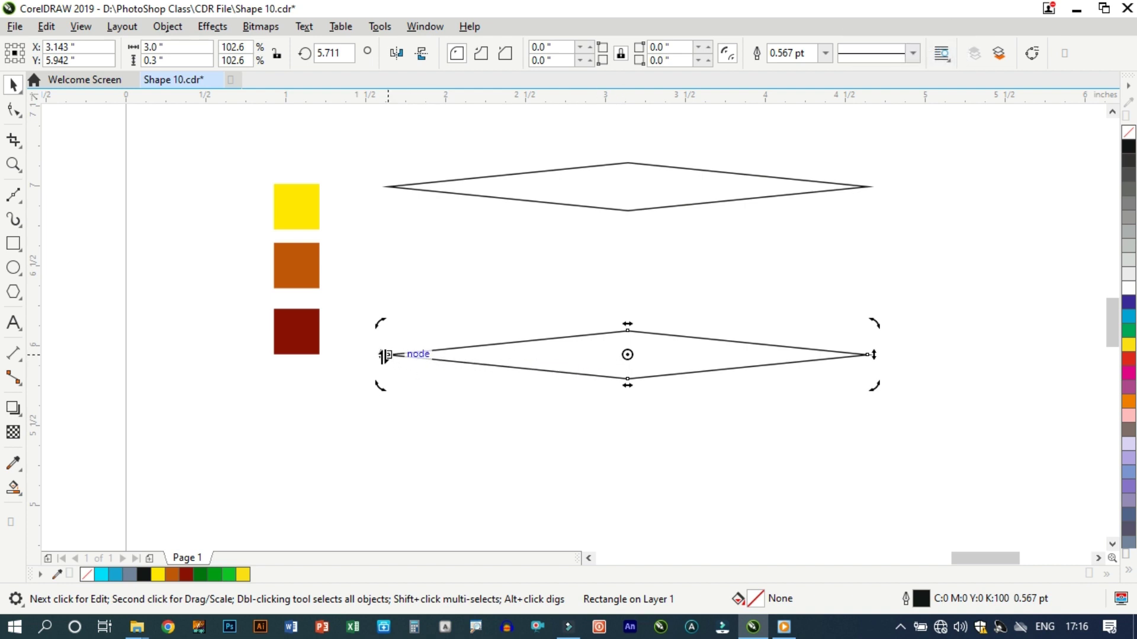
pyautogui.moveTo(384, 356); pyautogui.dragTo(384, 333)
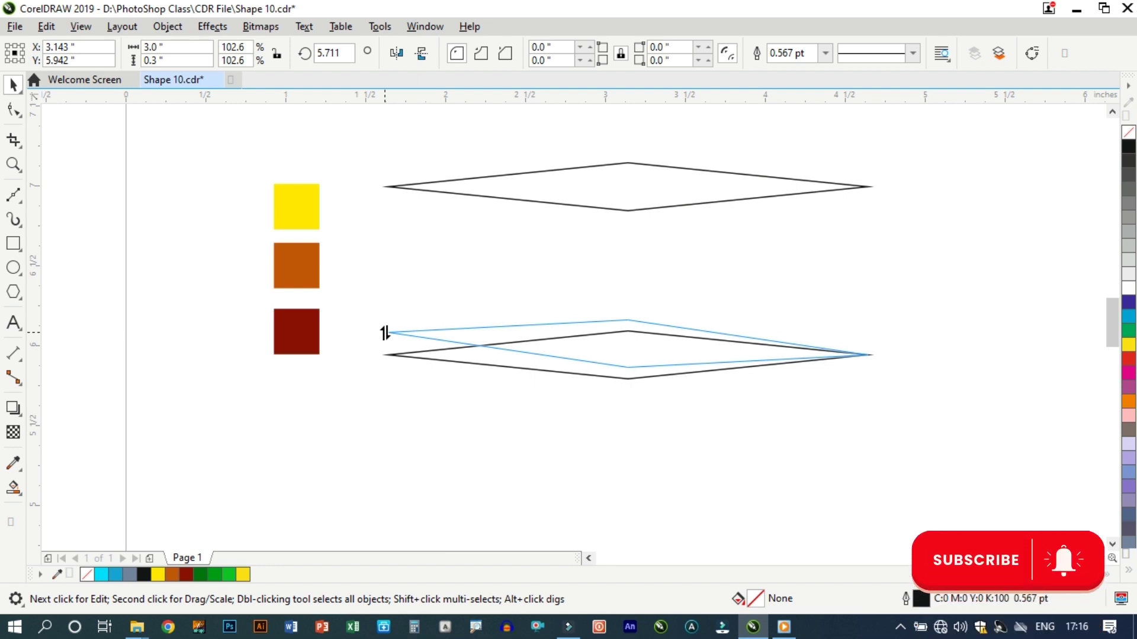
pyautogui.moveTo(385, 334); pyautogui.dragTo(384, 333)
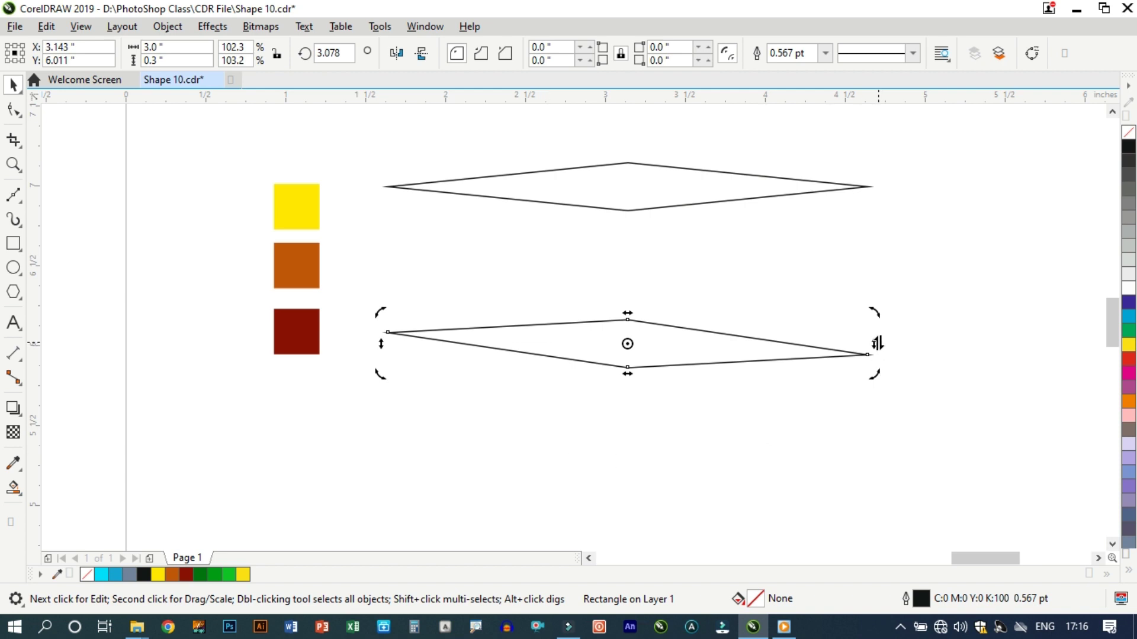
pyautogui.moveTo(877, 344); pyautogui.dragTo(874, 342)
pyautogui.click(770, 454)
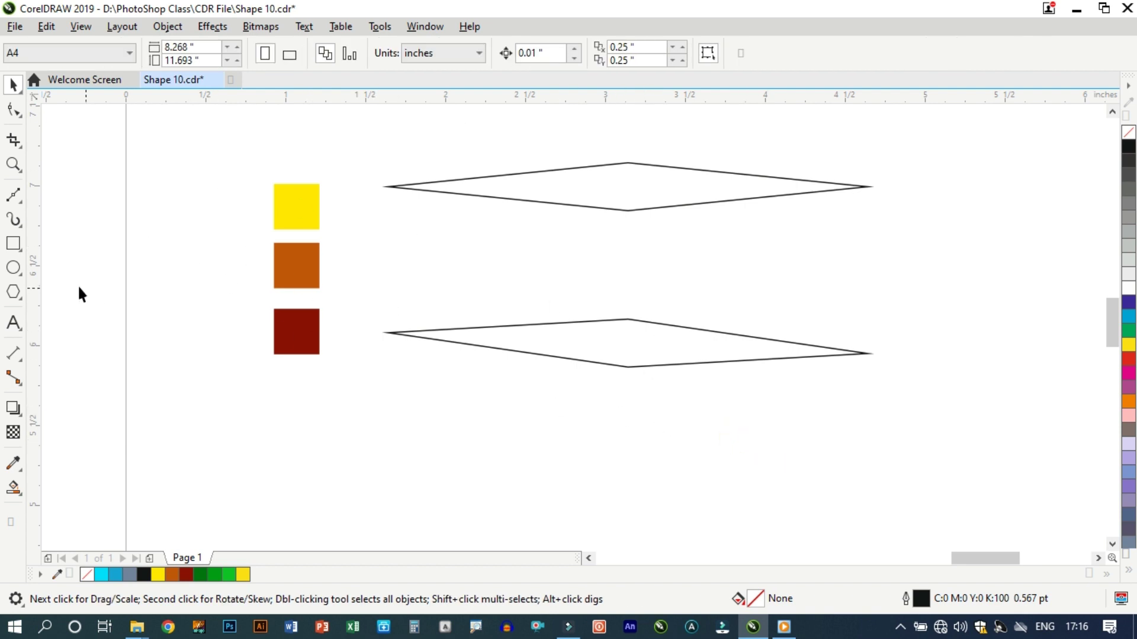
# - Draw a vertical Bézier line joining the left corners of the upper and lower diamonds
pyautogui.click(22, 200)
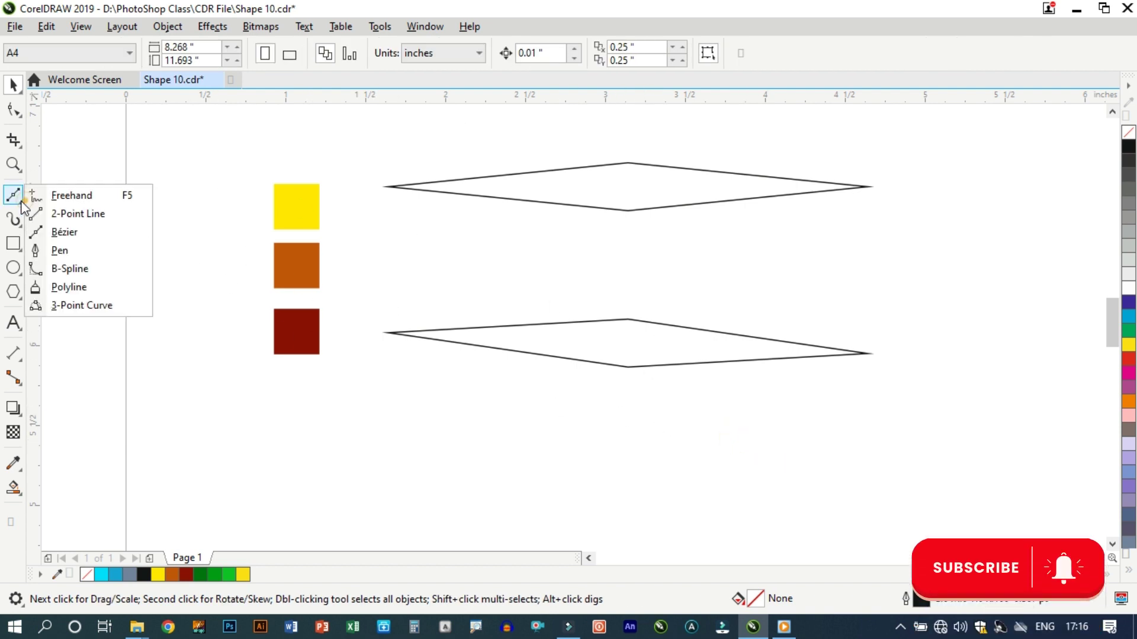
pyautogui.click(60, 235)
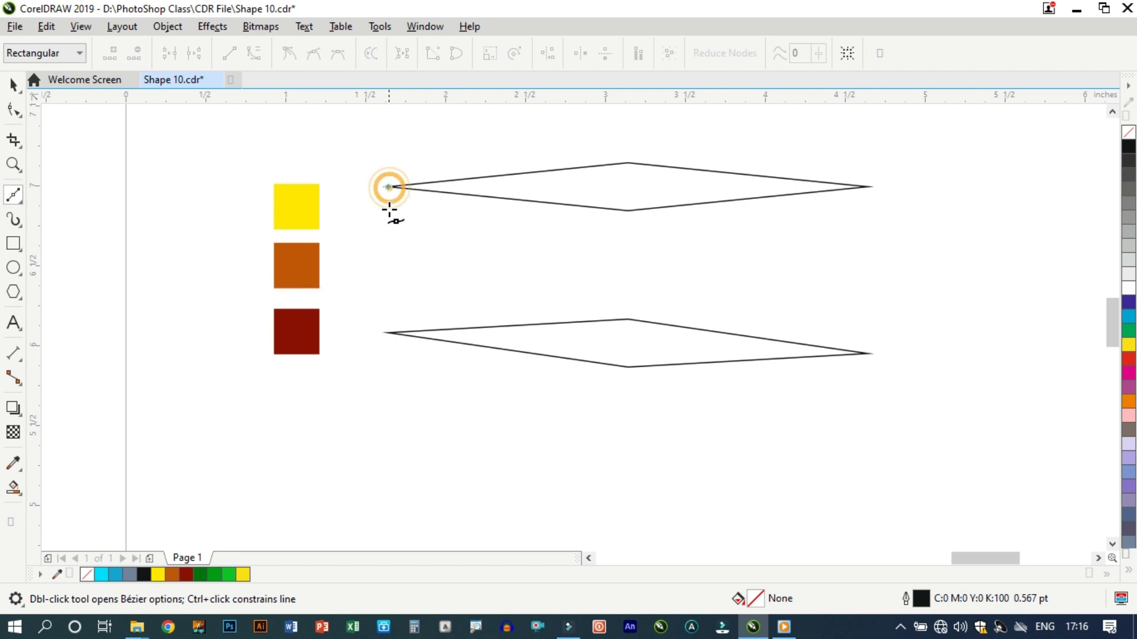
pyautogui.click(389, 333)
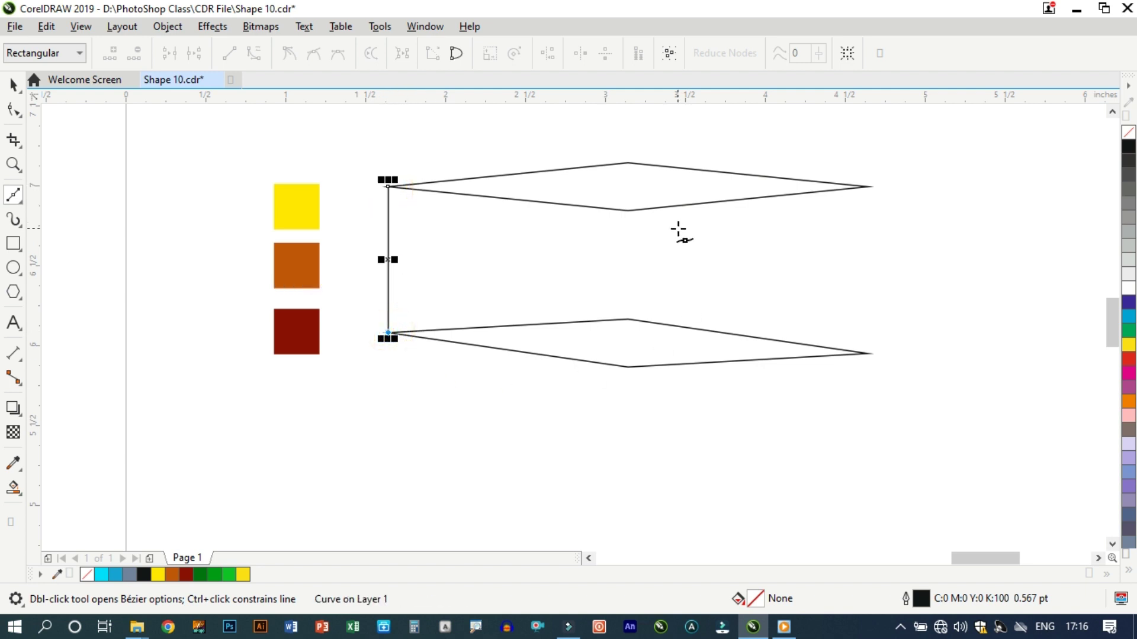
pyautogui.press('Escape')
# - Draw a separate Bézier line from the upper diamond's bottom corner to the lower diamond's bottom corner
pyautogui.click(627, 210)
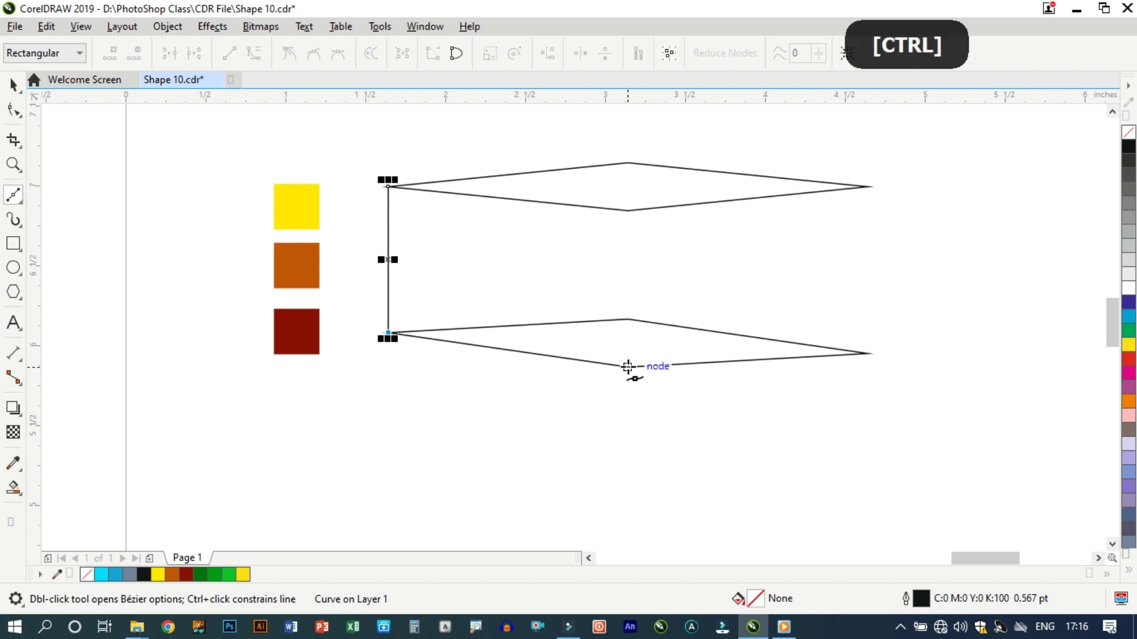
pyautogui.hotkey('ctrl', 'space')
pyautogui.hotkey('ctrl', 'space')
pyautogui.click(627, 210)
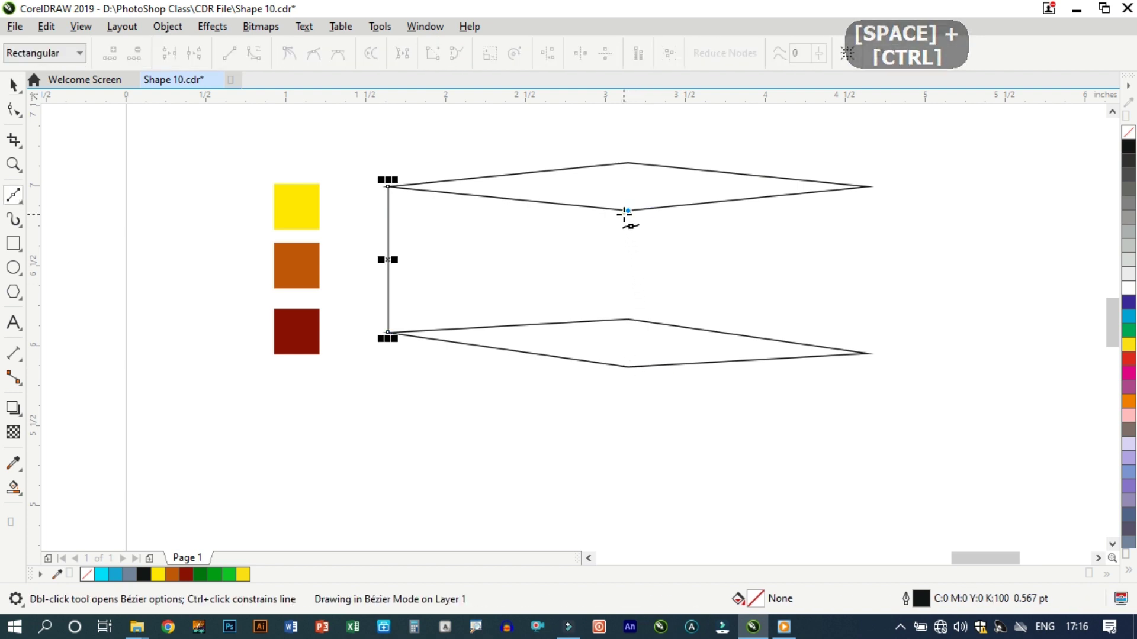
pyautogui.click(627, 367)
pyautogui.press('ctrl')
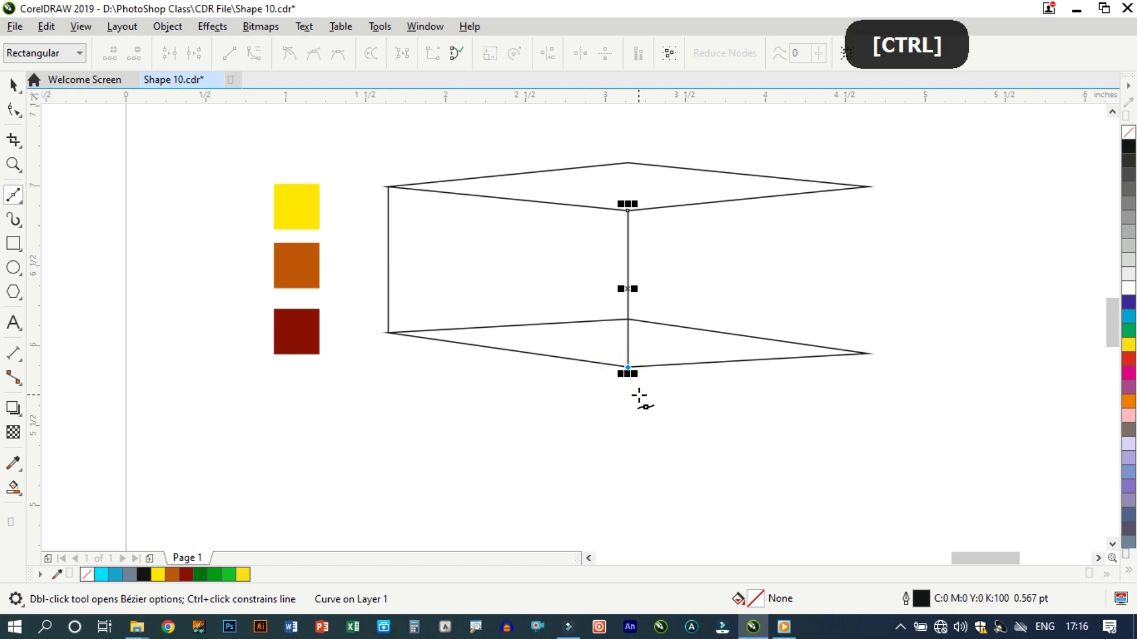
pyautogui.hotkey('ctrl', 'space')
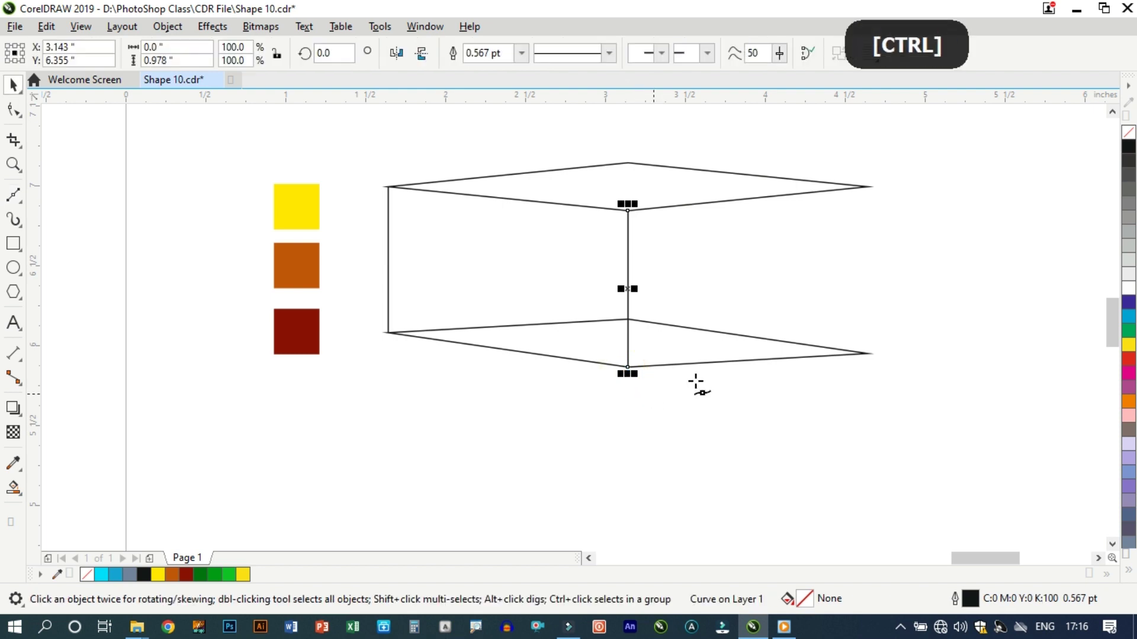
# - Draw a third vertical Bézier line joining the right corners of the two diamonds
pyautogui.hotkey('ctrl', 'space')
pyautogui.click(867, 186)
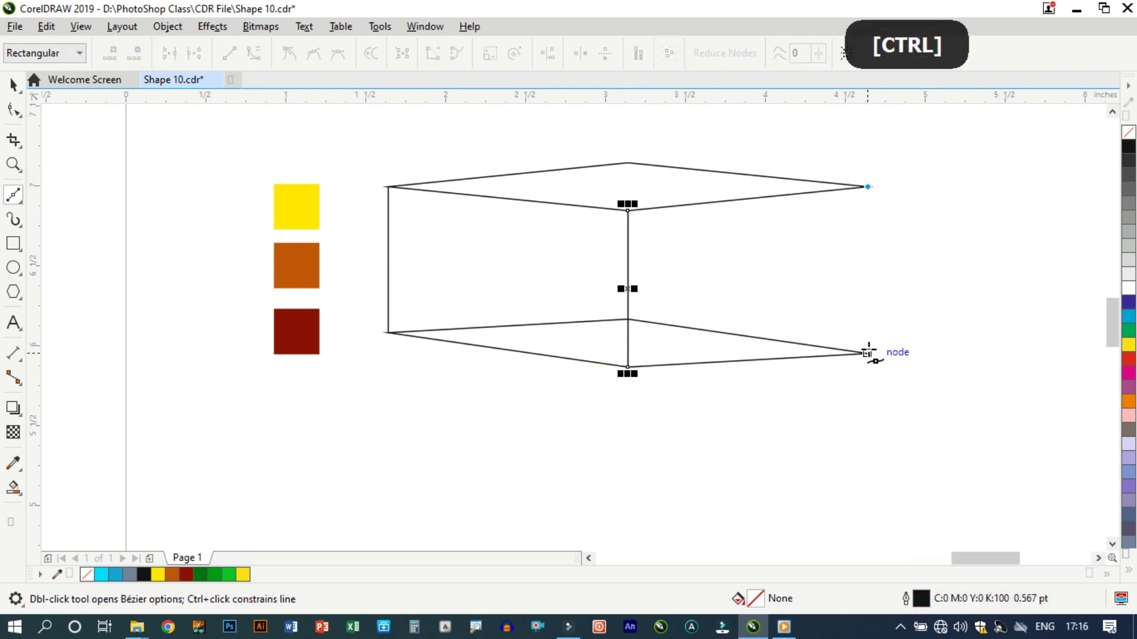
pyautogui.click(866, 353)
pyautogui.hotkey('ctrl', 'space')
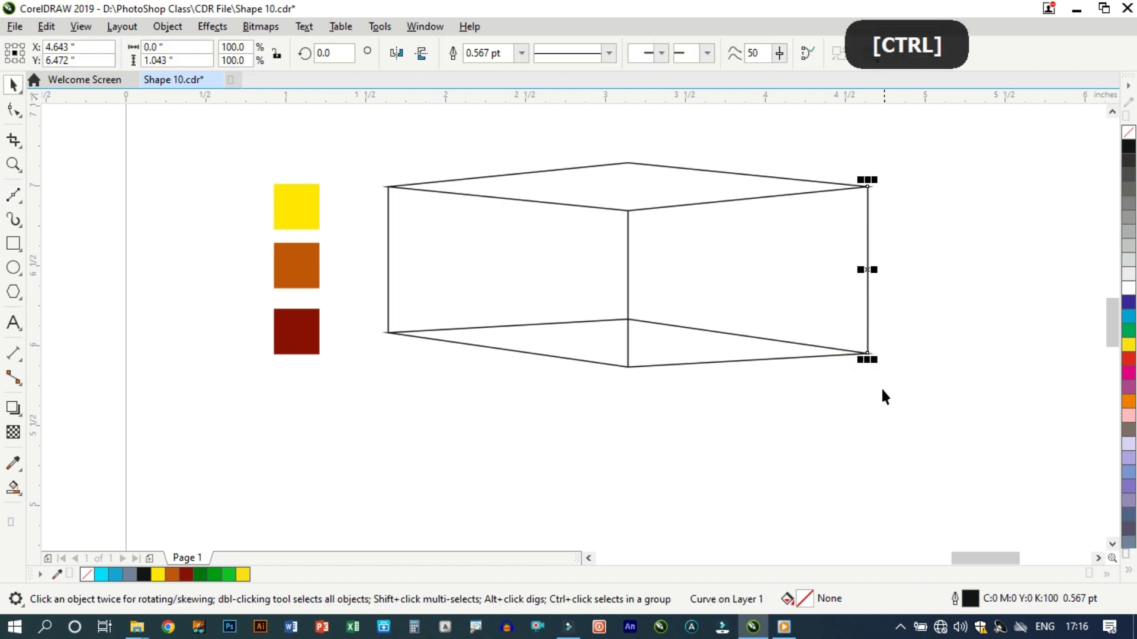
pyautogui.click(840, 425)
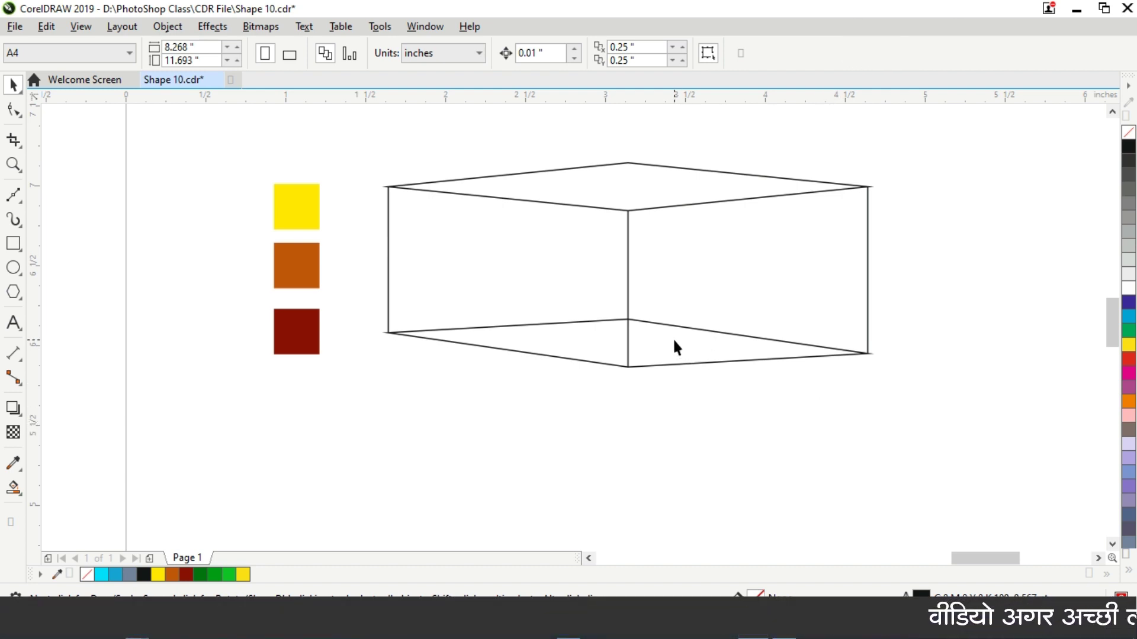
# - Smart Fill the box's top face and its four side regions with the current slate blue color
pyautogui.click(20, 494)
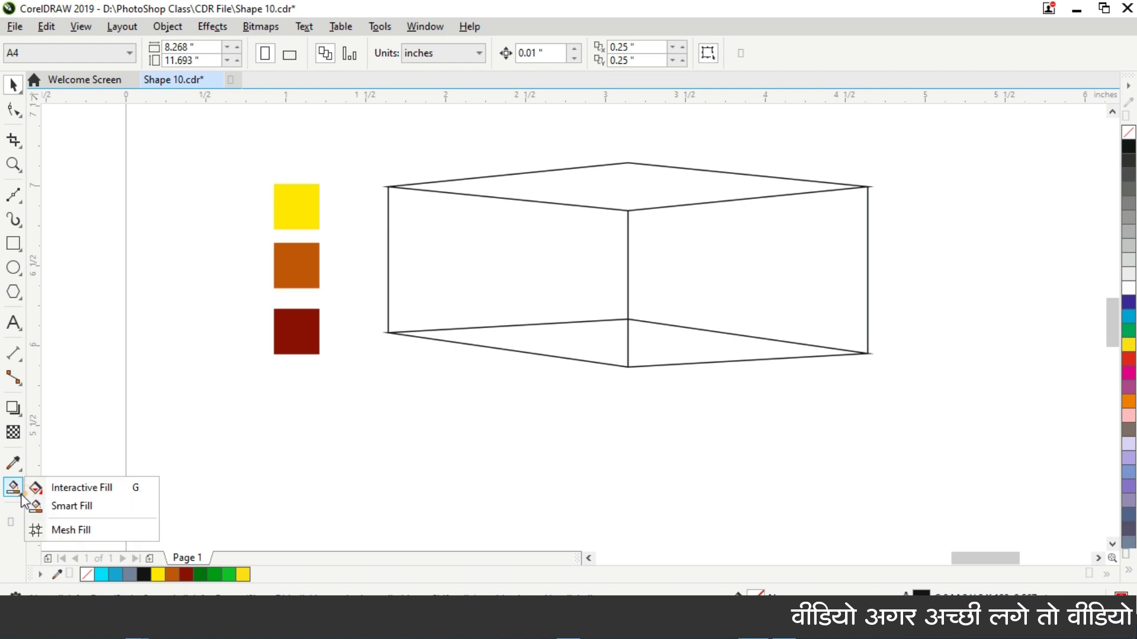
pyautogui.click(65, 507)
pyautogui.click(468, 274)
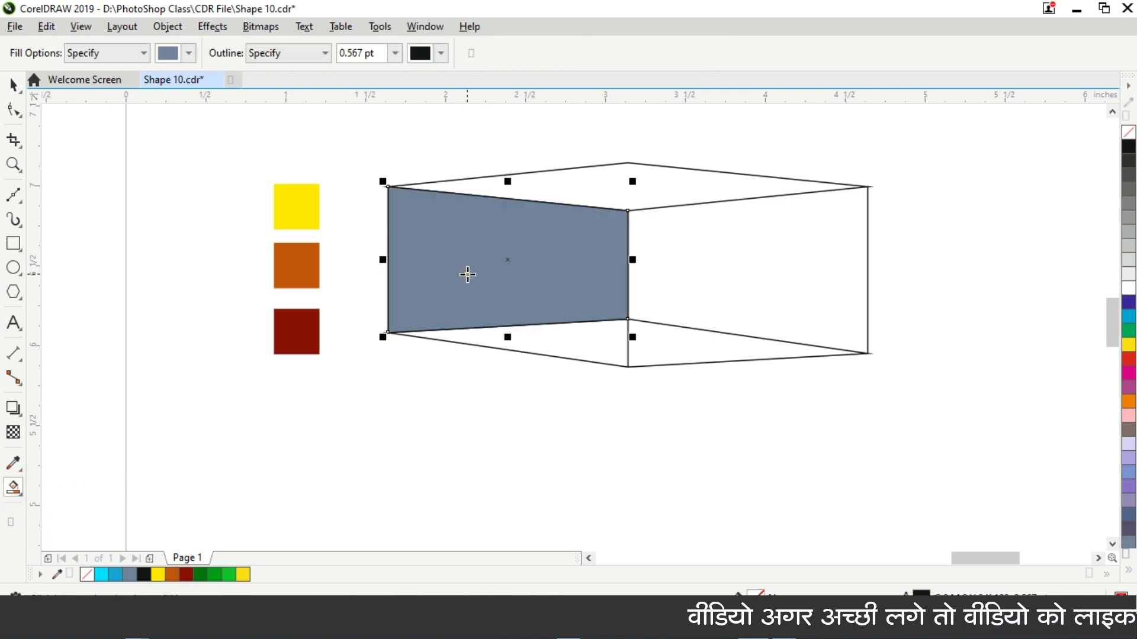
pyautogui.click(535, 335)
pyautogui.click(672, 335)
pyautogui.click(726, 266)
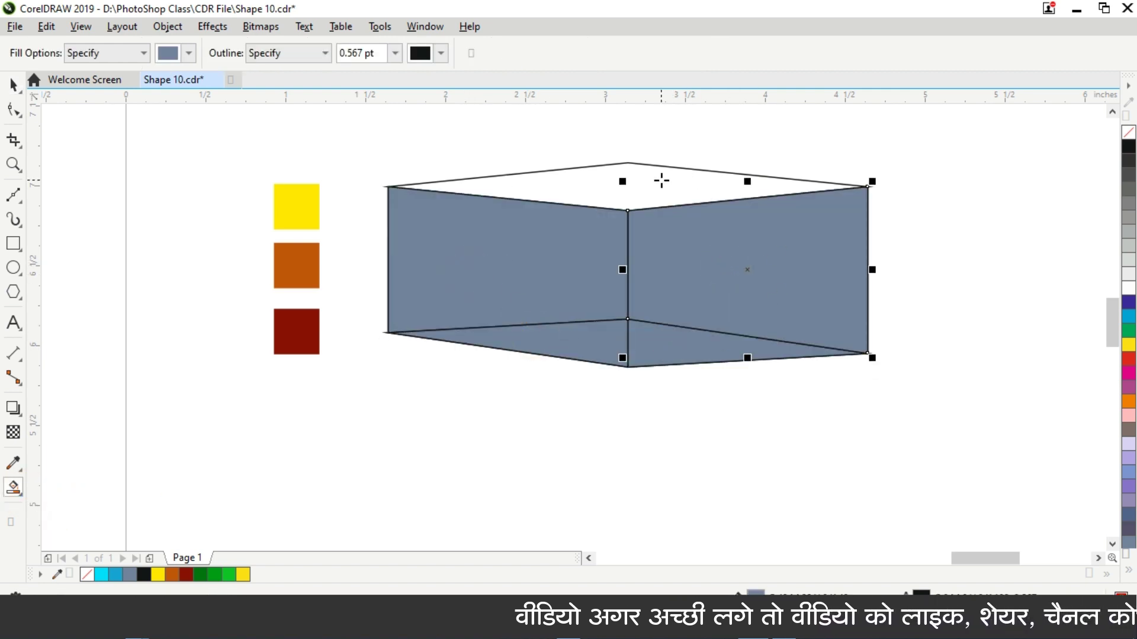
pyautogui.click(660, 180)
pyautogui.click(12, 86)
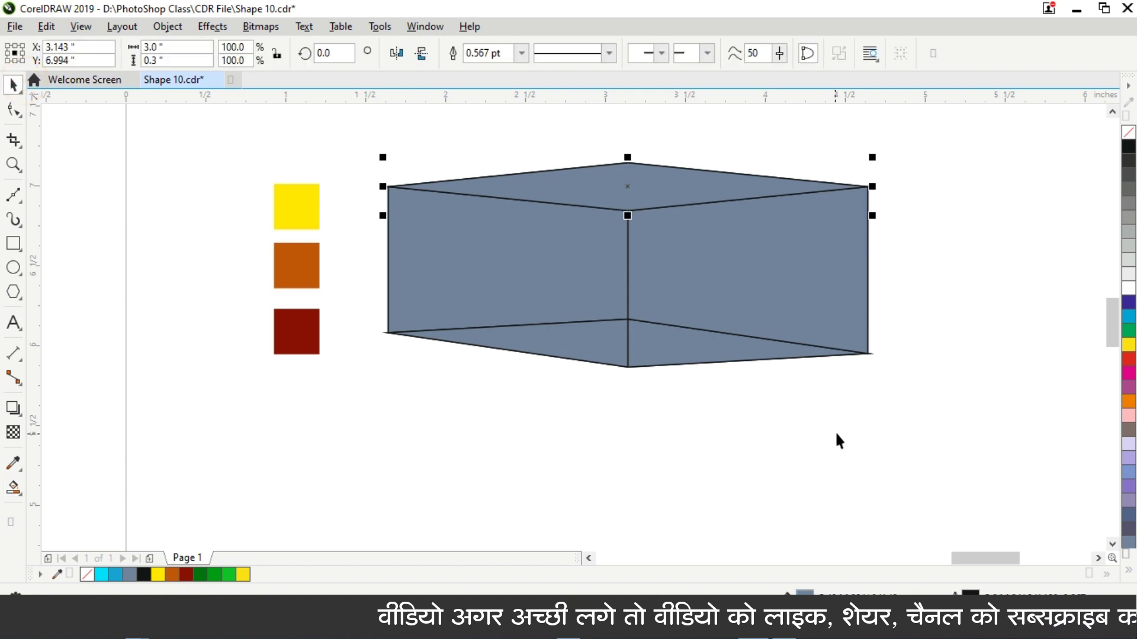
pyautogui.click(837, 431)
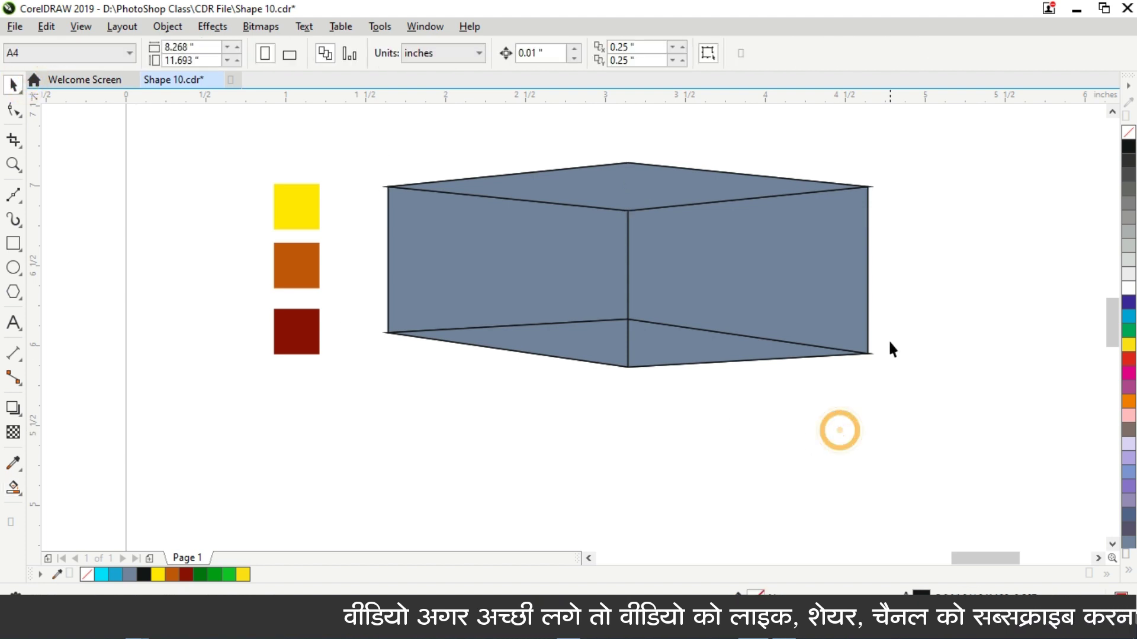
# - Delete the three vertical construction lines at the right, middle and left edges of the box
pyautogui.click(794, 292)
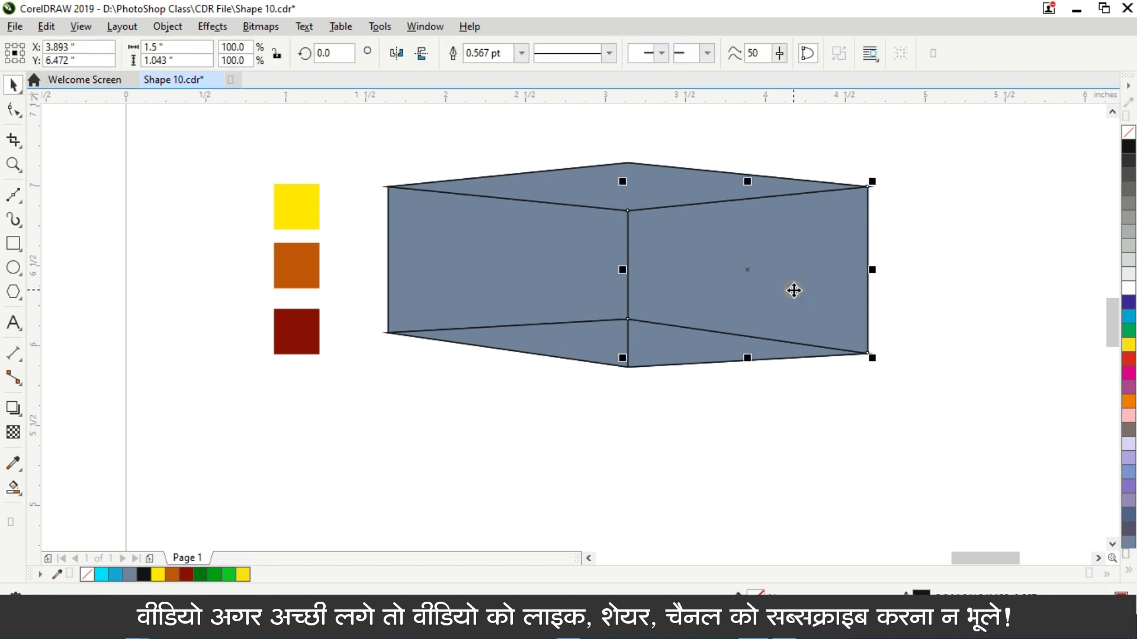
pyautogui.click(794, 416)
pyautogui.moveTo(810, 394); pyautogui.dragTo(809, 393)
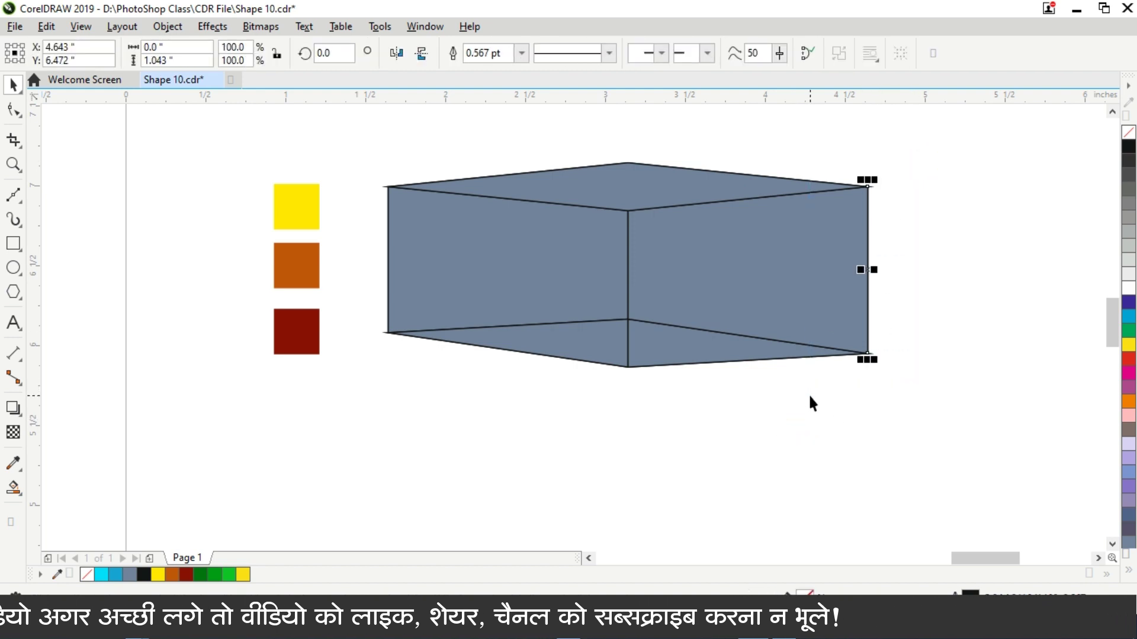
pyautogui.press('Delete')
pyautogui.moveTo(735, 460); pyautogui.dragTo(597, 166)
pyautogui.press('Delete')
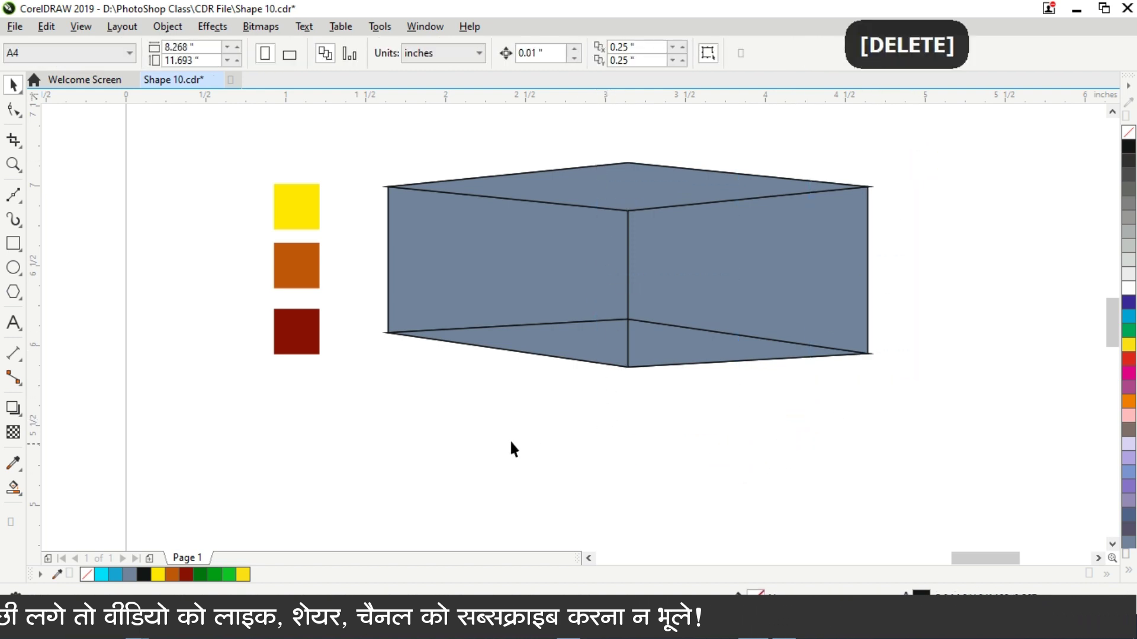
pyautogui.moveTo(470, 426); pyautogui.dragTo(371, 130)
pyautogui.press('Delete')
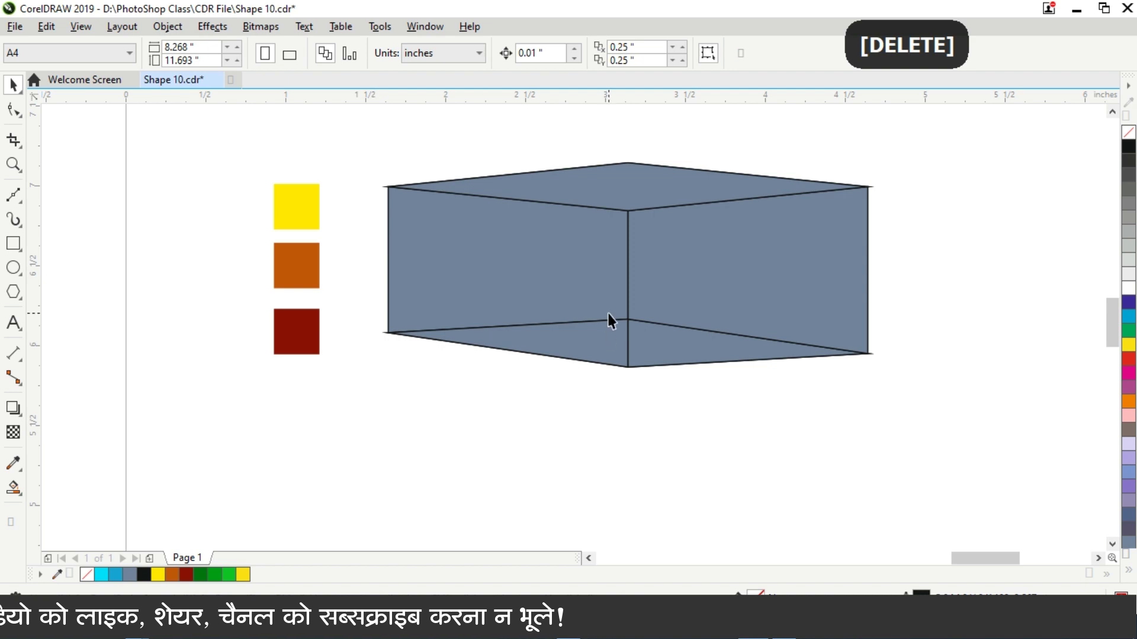
# - Weld the two filled regions on the box's left side into one face
pyautogui.click(593, 347)
pyautogui.keyDown('shift'); pyautogui.click(497, 258); pyautogui.keyUp('shift')
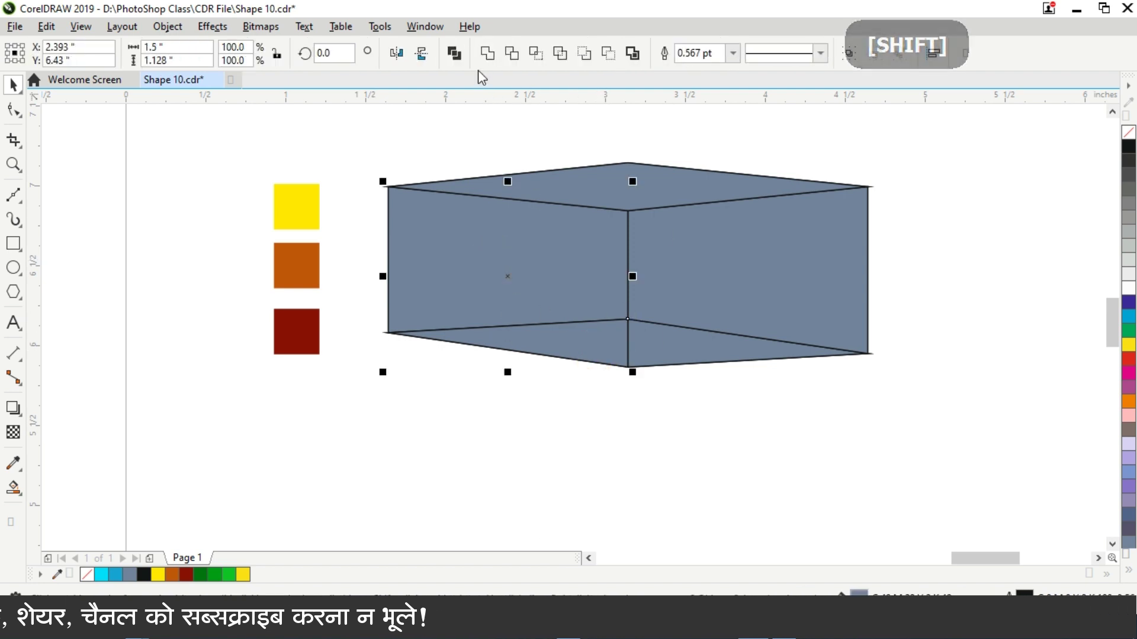
pyautogui.click(487, 53)
pyautogui.click(803, 431)
# - Weld the two filled regions on the box's right side into one face
pyautogui.click(669, 332)
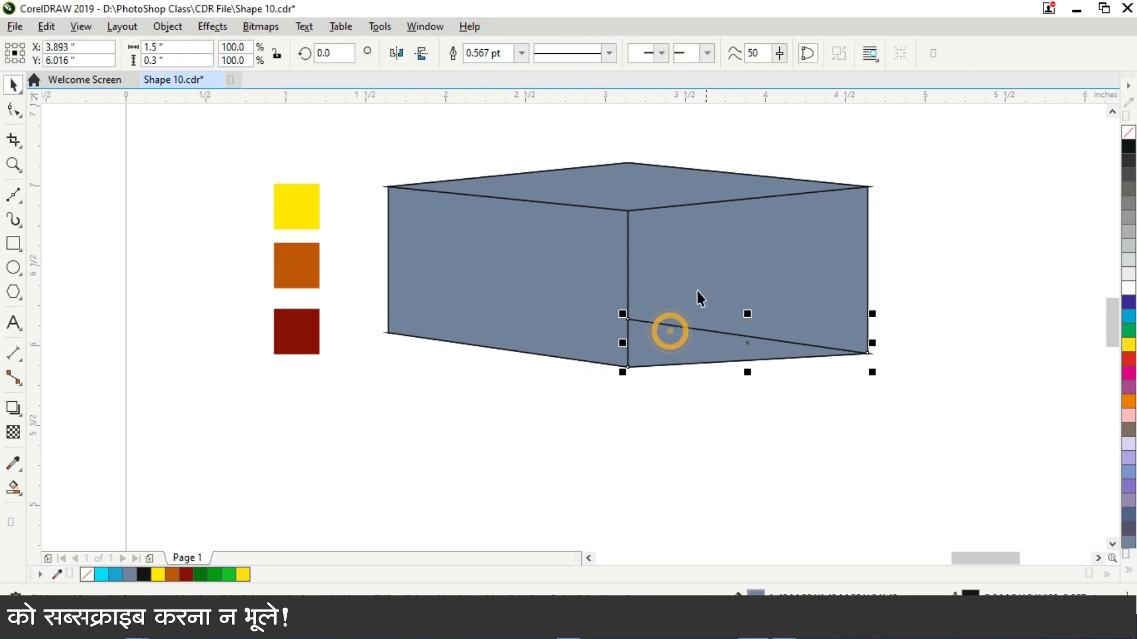
pyautogui.keyDown('shift'); pyautogui.click(695, 274); pyautogui.keyUp('shift')
pyautogui.click(488, 53)
pyautogui.click(736, 437)
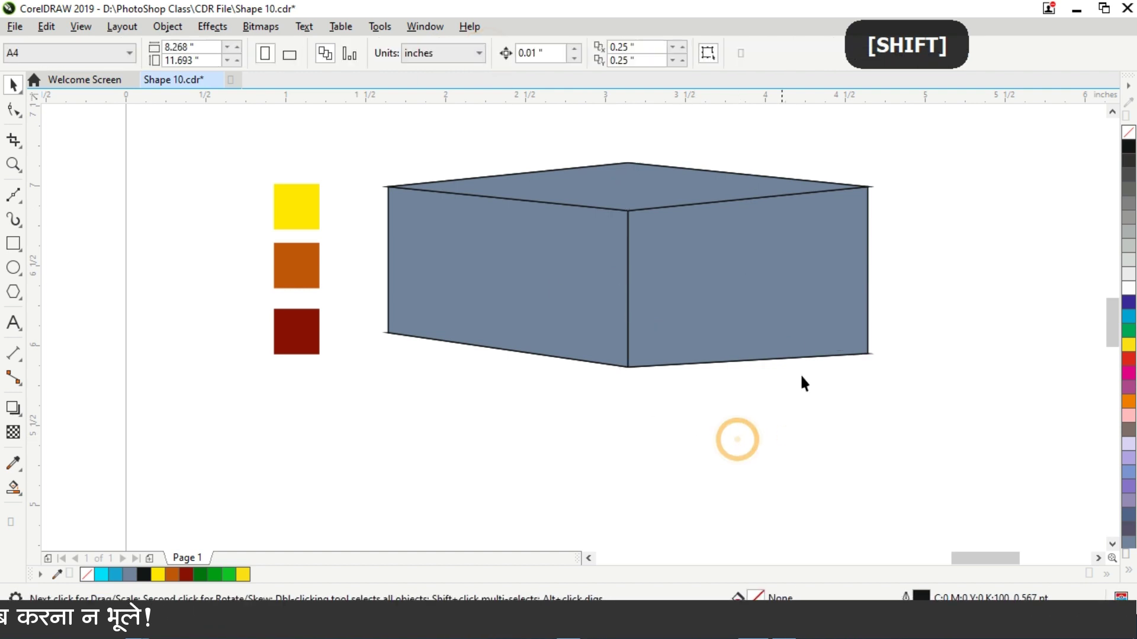
# - Move the lower right corner node of the box's right face up to correct its bottom edge
pyautogui.click(807, 299)
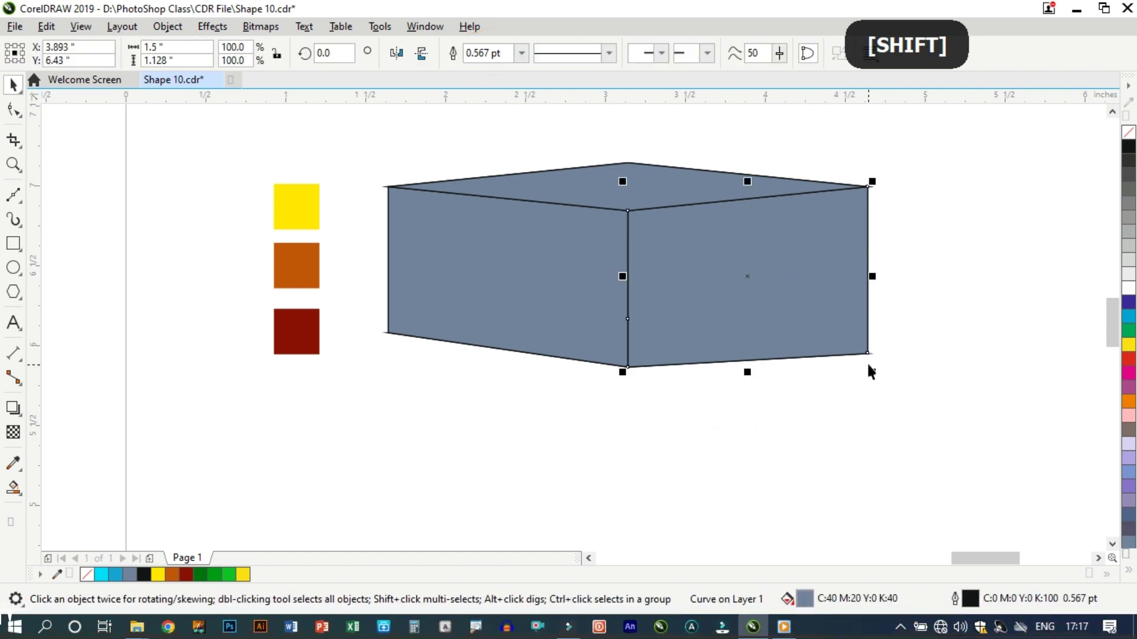
pyautogui.click(13, 110)
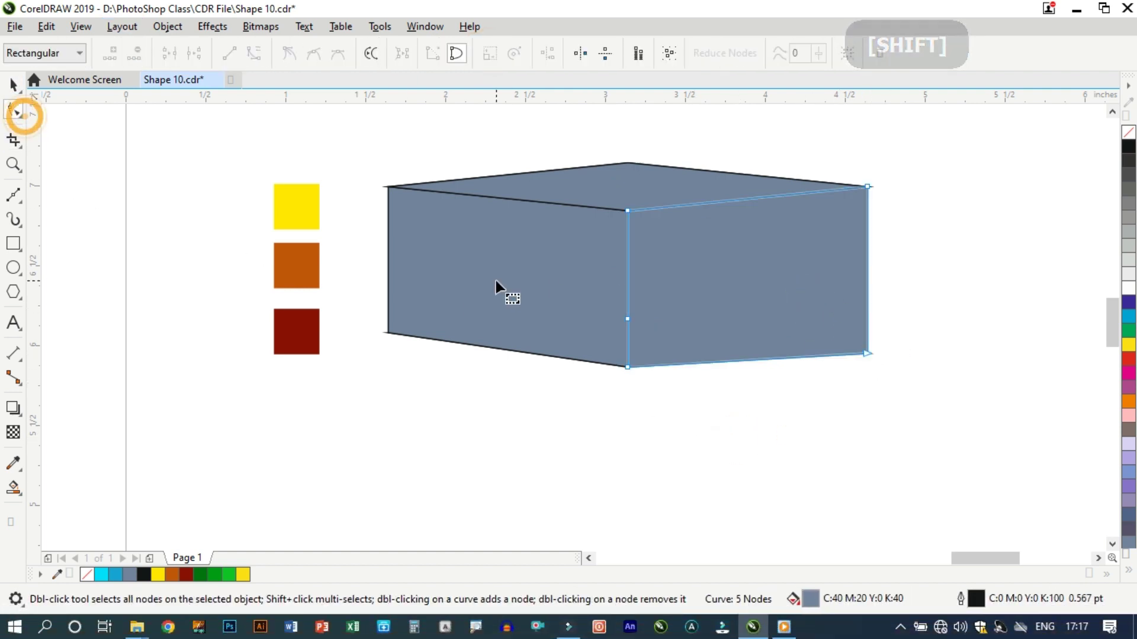
pyautogui.click(868, 352)
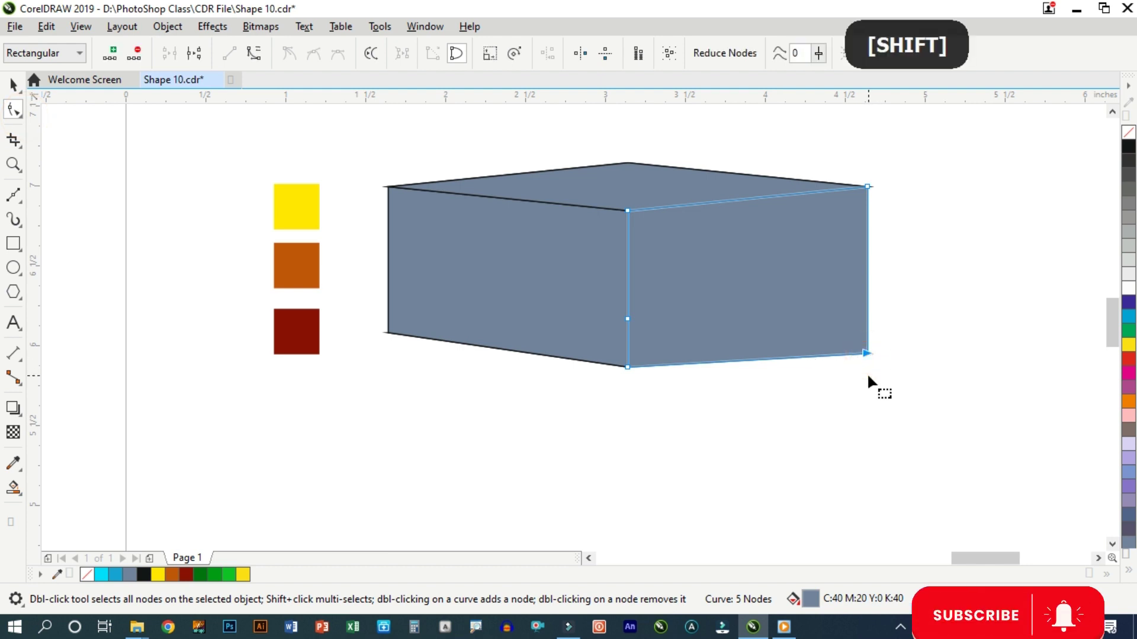
pyautogui.hotkey('shift', 'Up')
pyautogui.press('Up')
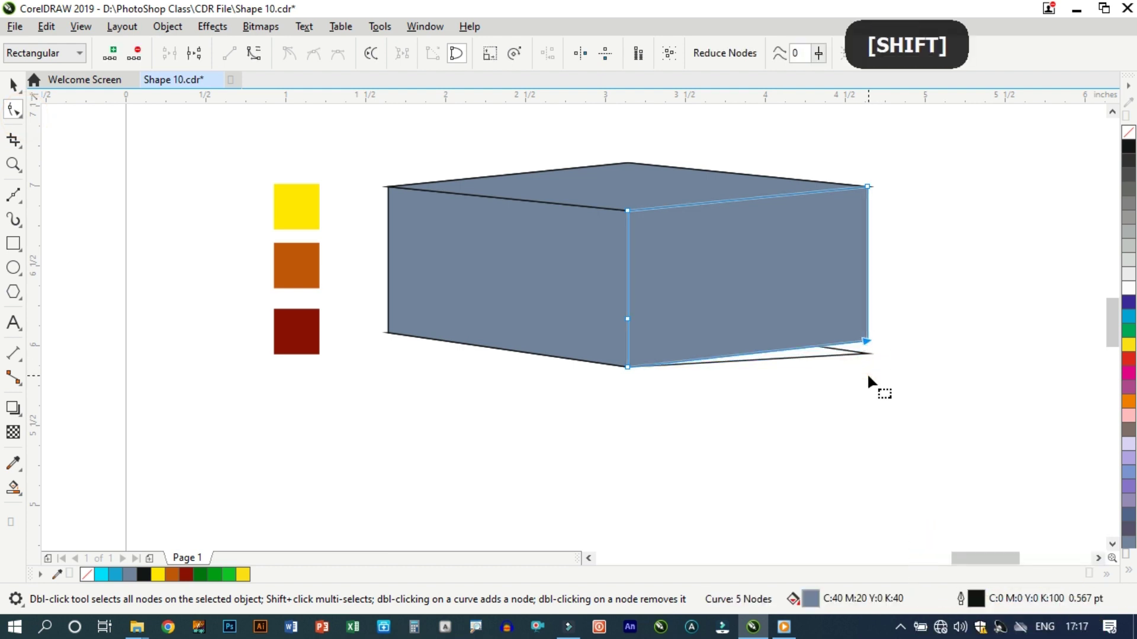
pyautogui.press('space')
pyautogui.click(876, 390)
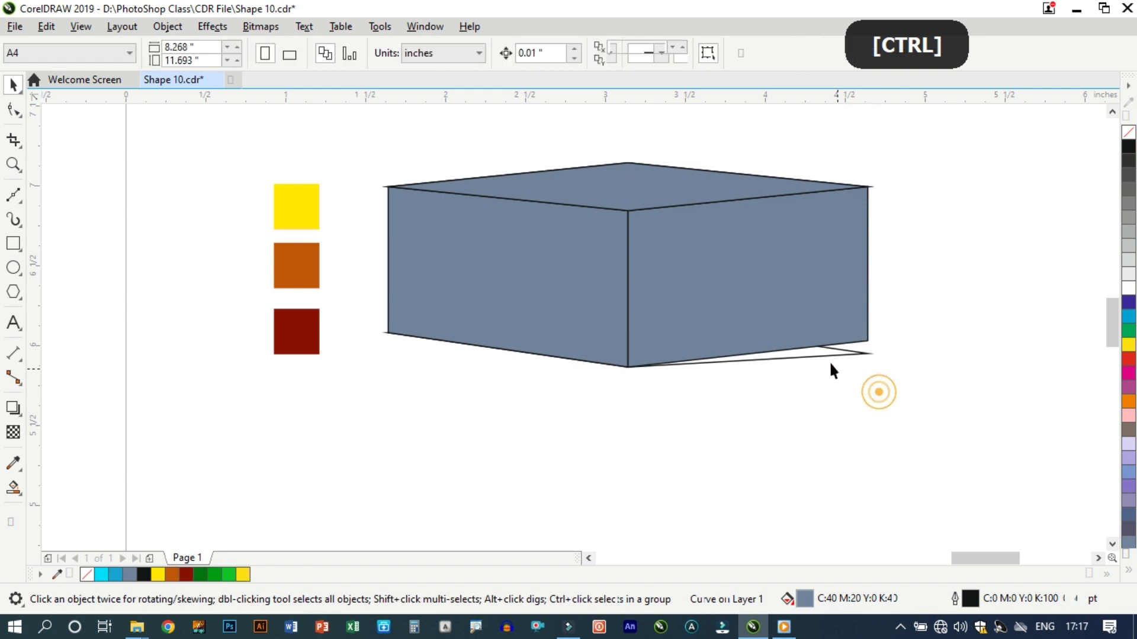
# - Delete the leftover bottom diamond outline sticking out below the right face
pyautogui.click(825, 356)
pyautogui.press('Delete')
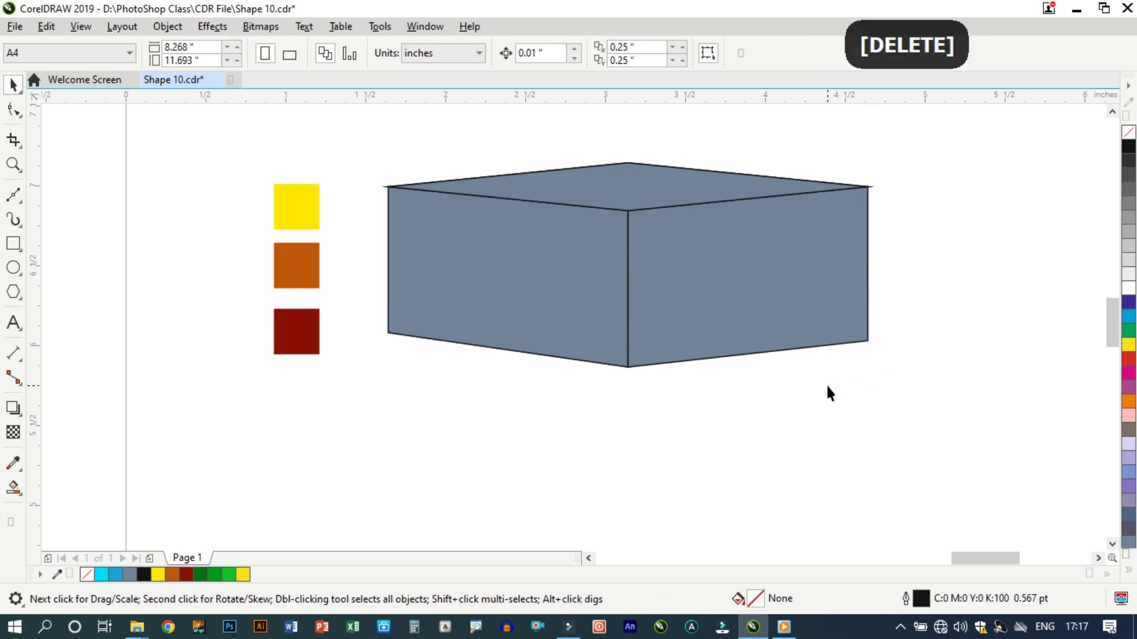
# - Remove the outline from all the objects that make up the box
pyautogui.click(671, 194)
pyautogui.click(936, 198)
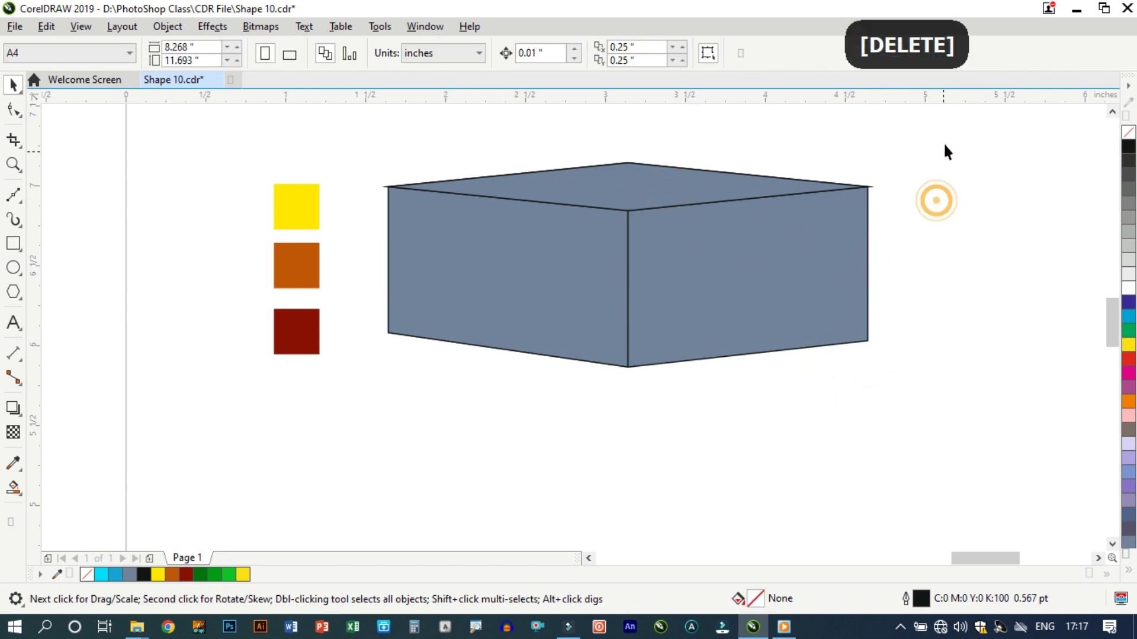
pyautogui.moveTo(947, 135); pyautogui.dragTo(370, 458)
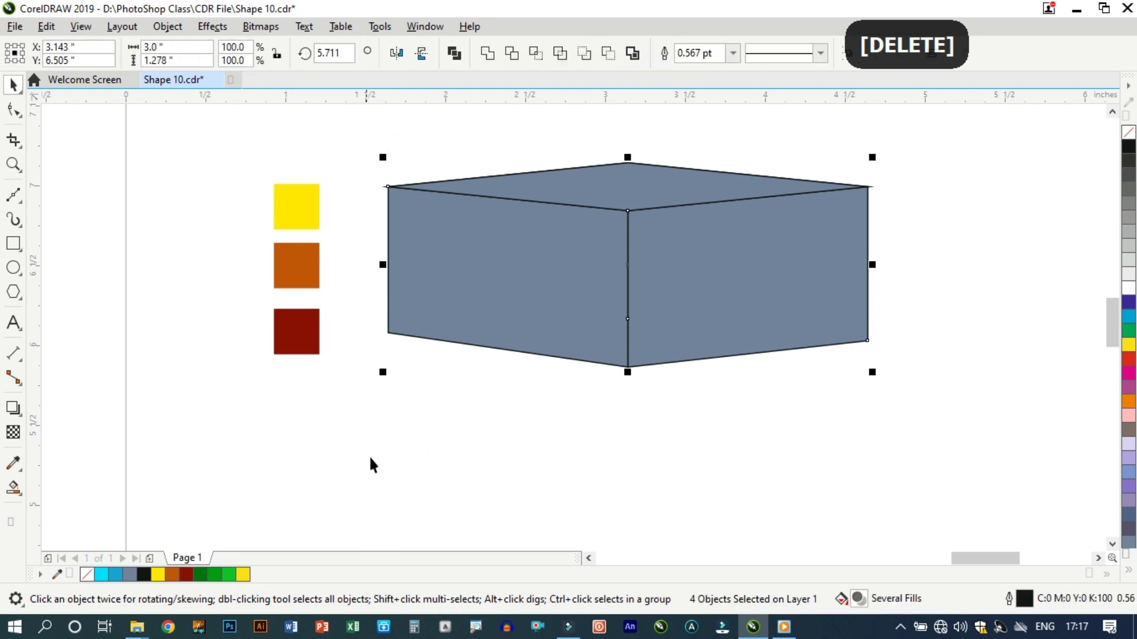
pyautogui.rightClick(1127, 131)
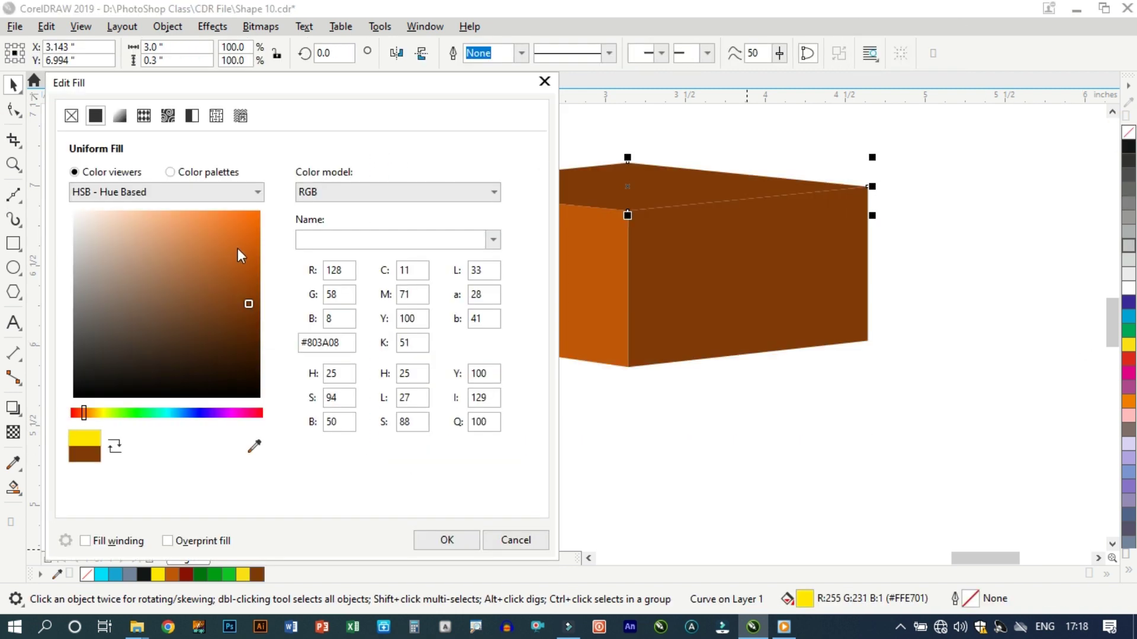
# - Set the top face's uniform fill to light orange #E88C4B
pyautogui.click(221, 237)
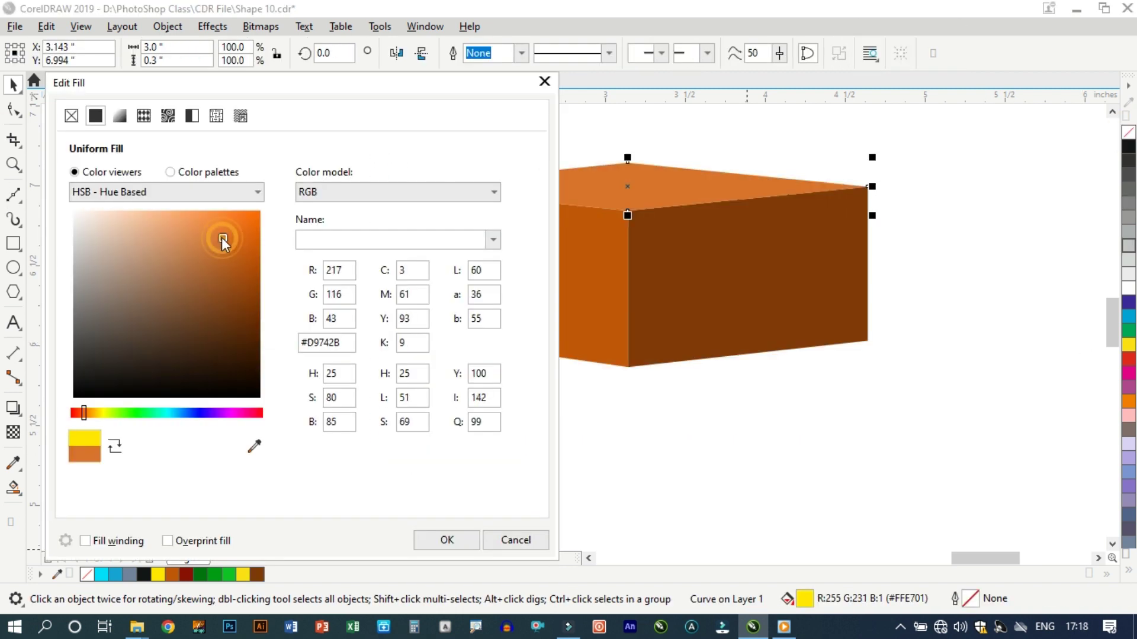
pyautogui.moveTo(227, 240)
pyautogui.mouseDown()
pyautogui.moveTo(228, 221)
pyautogui.moveTo(199, 228)
pyautogui.moveTo(229, 254)
pyautogui.moveTo(201, 230)
pyautogui.mouseUp()
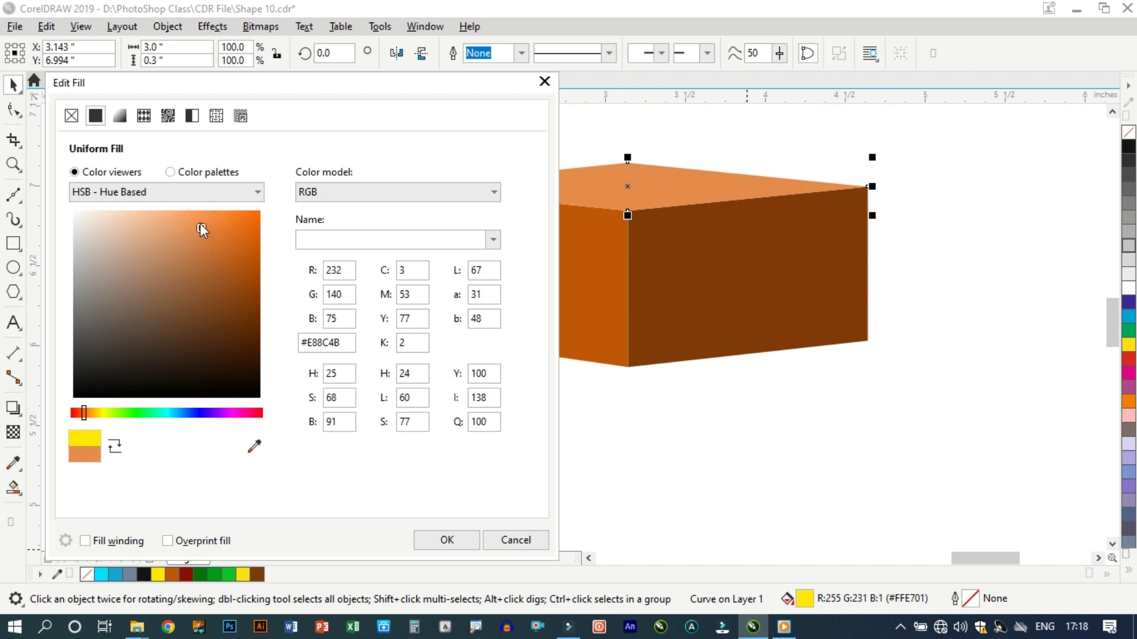
pyautogui.click(453, 539)
pyautogui.click(547, 449)
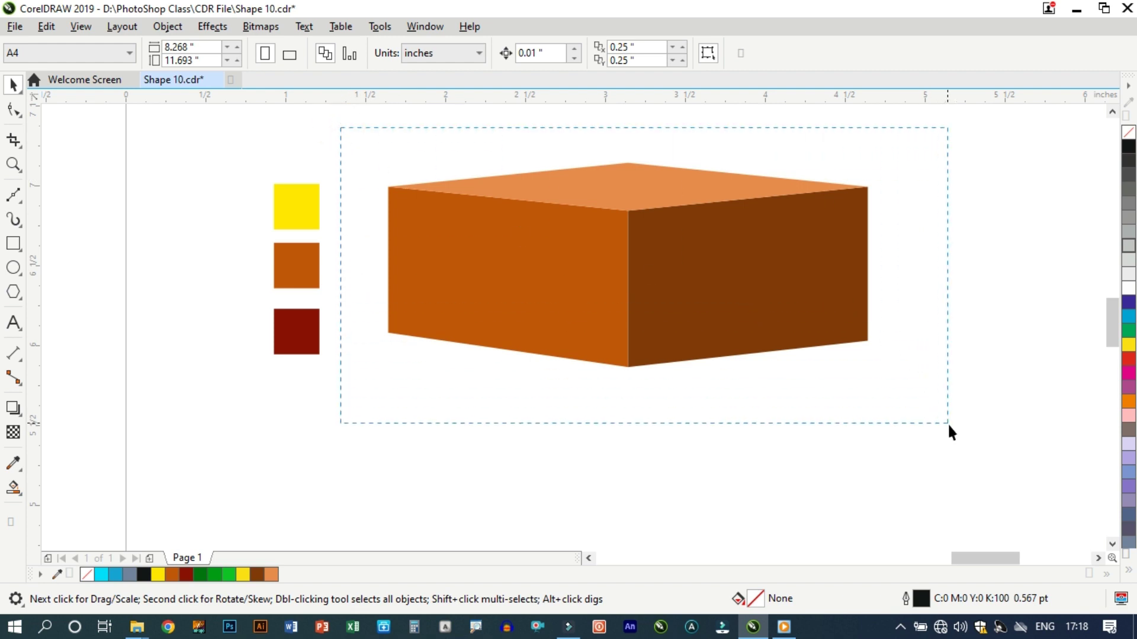
# - Reduce the height of the whole box slightly, scaling it vertically about its center
pyautogui.moveTo(947, 423); pyautogui.dragTo(948, 423)
pyautogui.moveTo(629, 158); pyautogui.dragTo(628, 174)
pyautogui.click(704, 426)
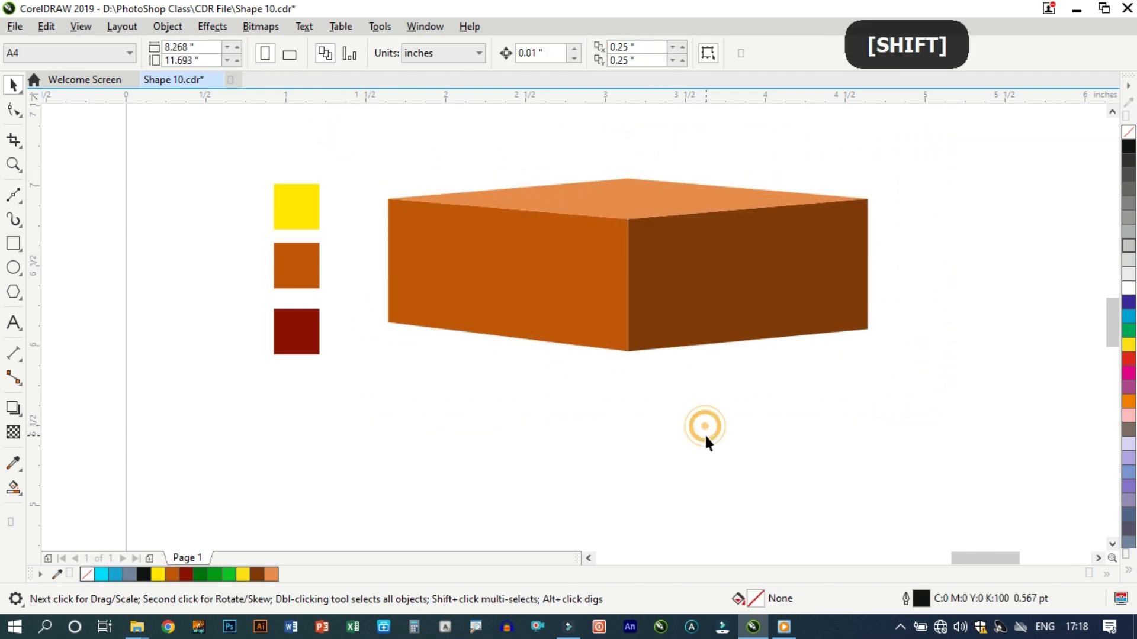
# - Draw a Bézier line along the box's bottom edges from the left corner through the front corner to the right corner
pyautogui.click(391, 385)
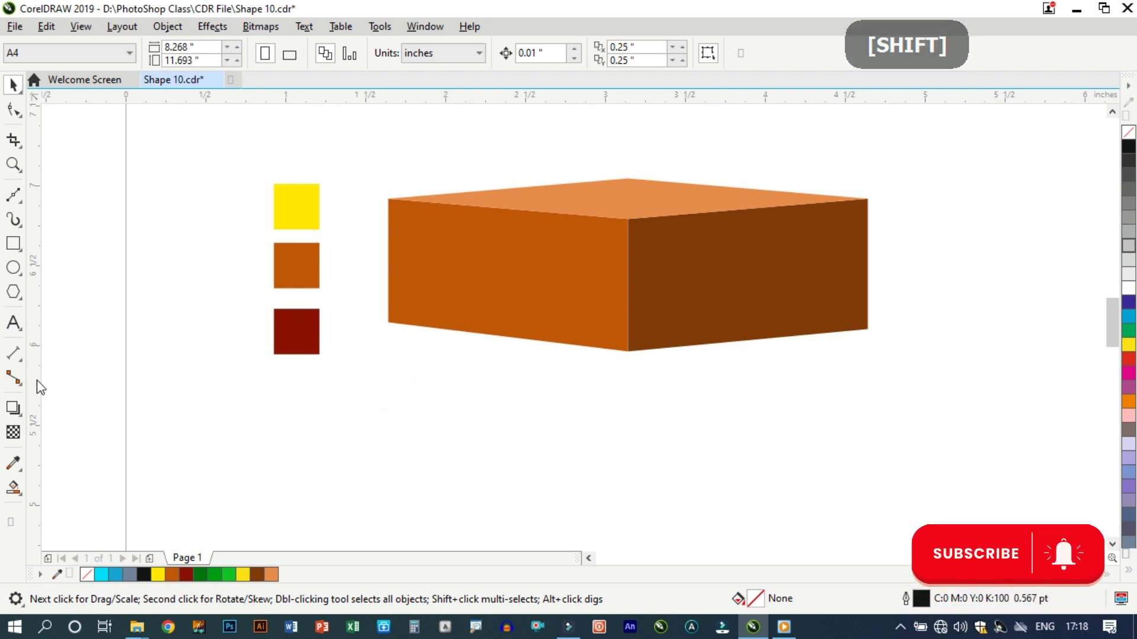
pyautogui.click(24, 205)
pyautogui.click(71, 233)
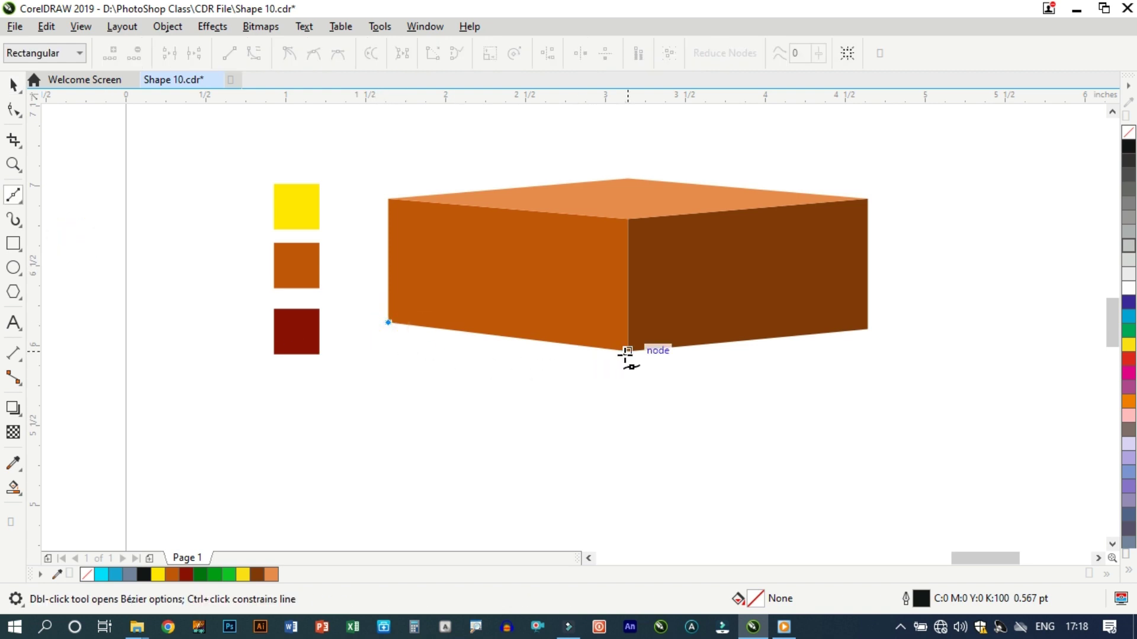
pyautogui.click(627, 350)
pyautogui.click(867, 324)
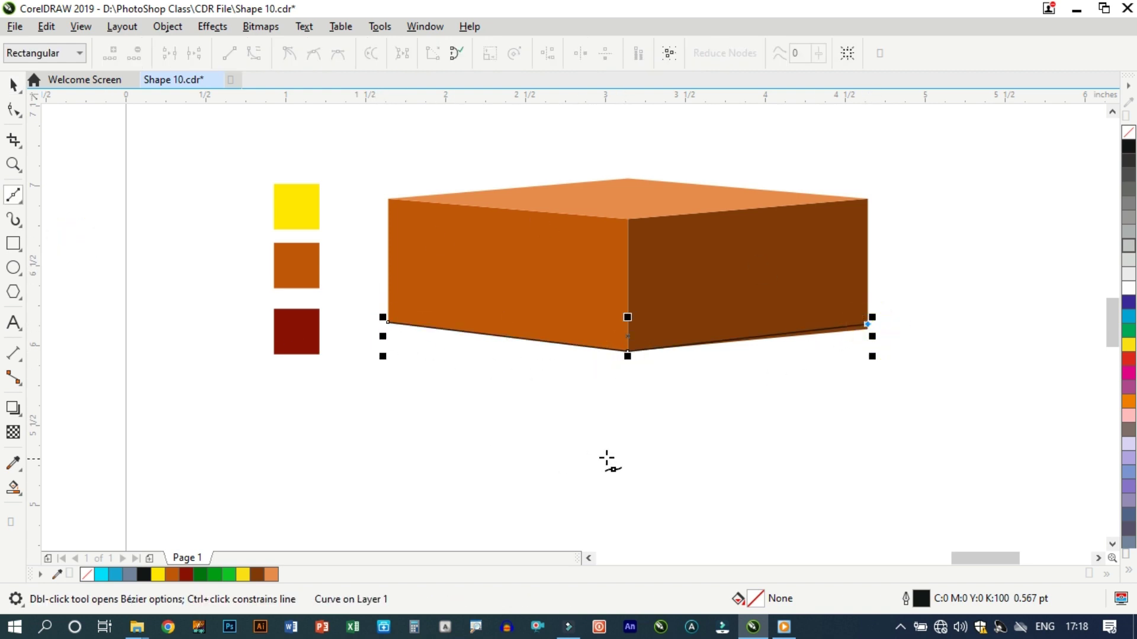
pyautogui.hotkey('ctrl', 'space')
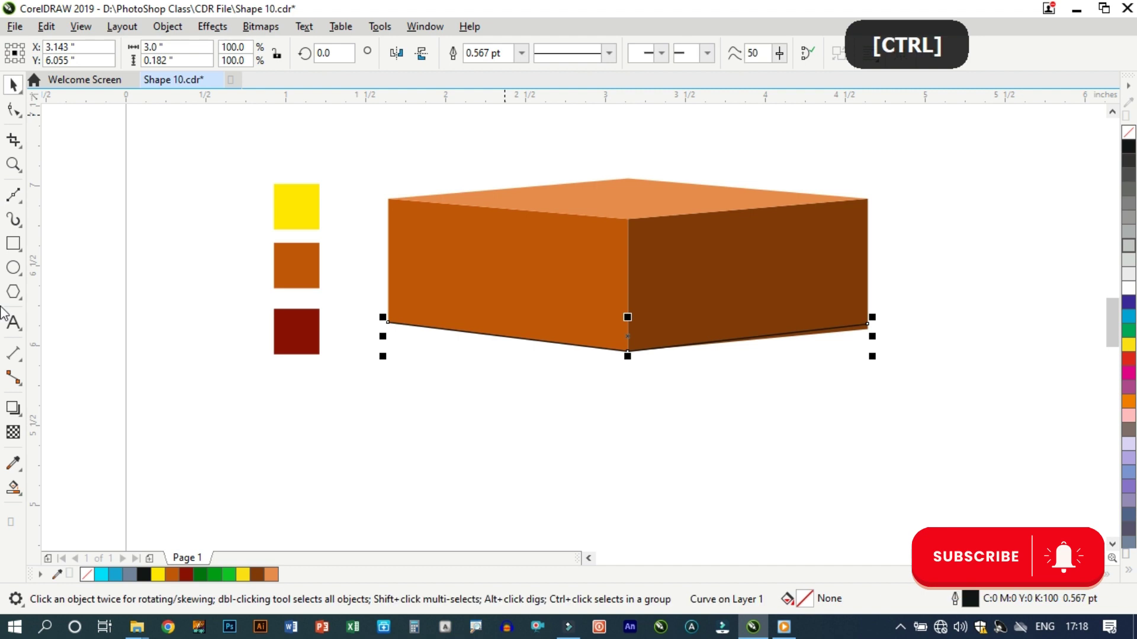
# - Set the outline width of the bottom edge line to 3.0 pt
pyautogui.doubleClick(1044, 601)
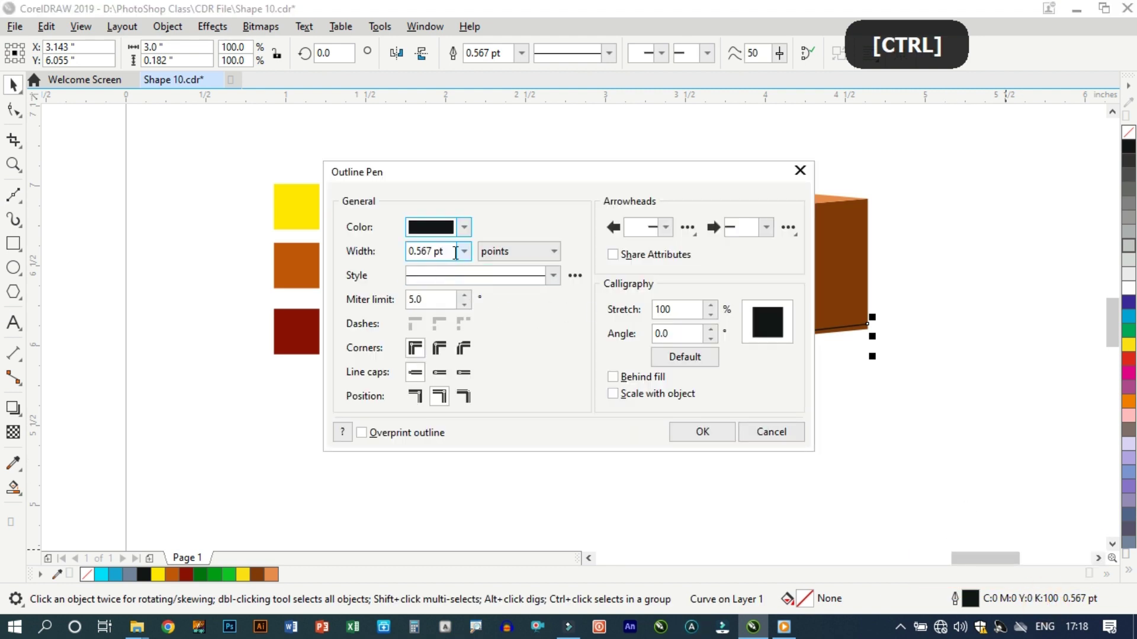
pyautogui.click(464, 251)
pyautogui.click(464, 354)
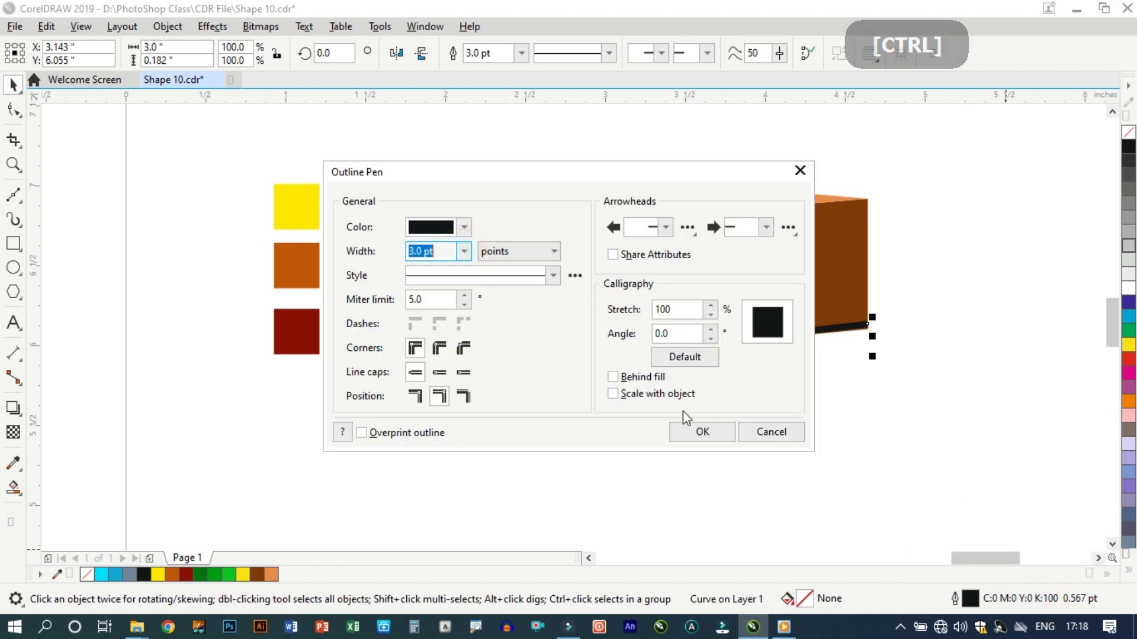
pyautogui.click(702, 430)
pyautogui.click(703, 428)
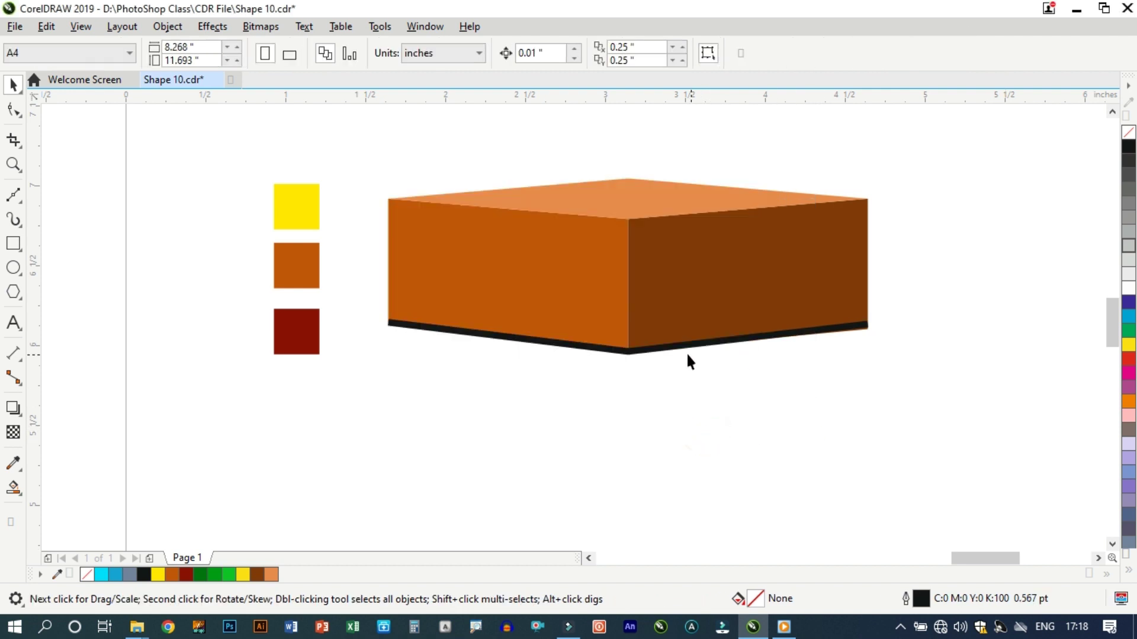
# - Convert the thick bottom edge line to a bitmap
pyautogui.click(666, 349)
pyautogui.click(260, 26)
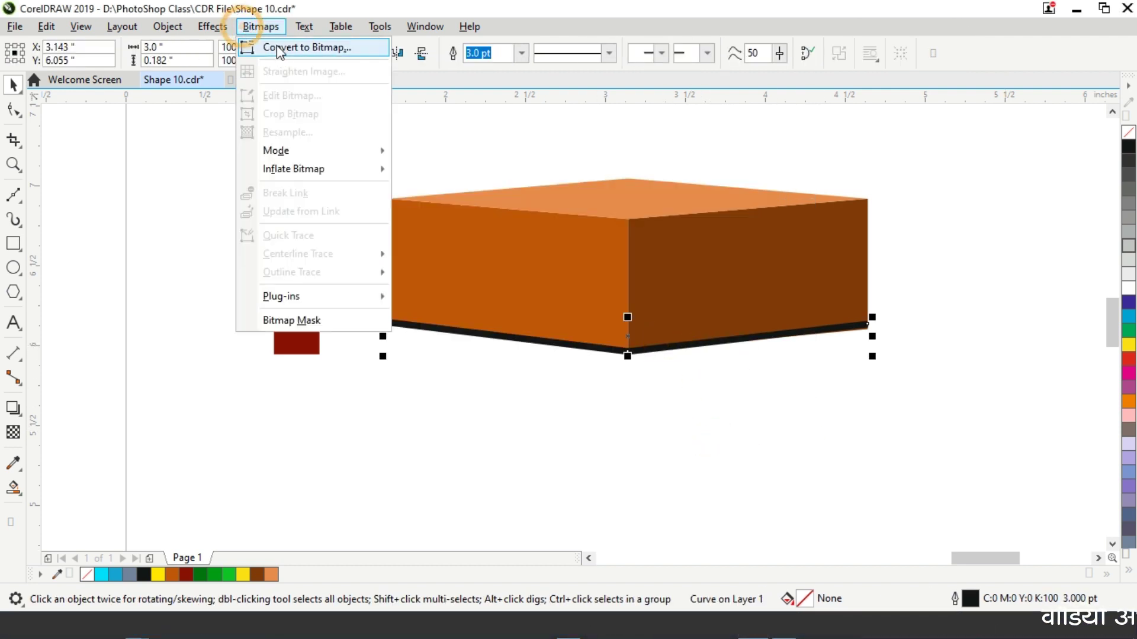
pyautogui.click(276, 45)
pyautogui.click(582, 405)
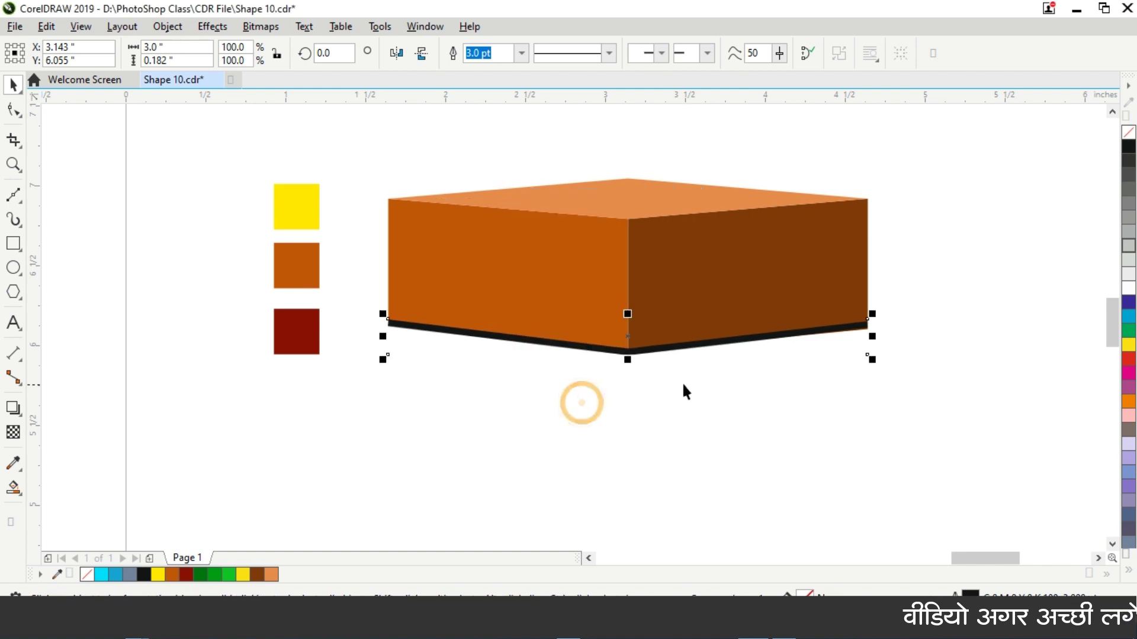
# - Apply a Gaussian Blur with a 3.7 pixel radius to the bottom line bitmap
pyautogui.click(259, 27)
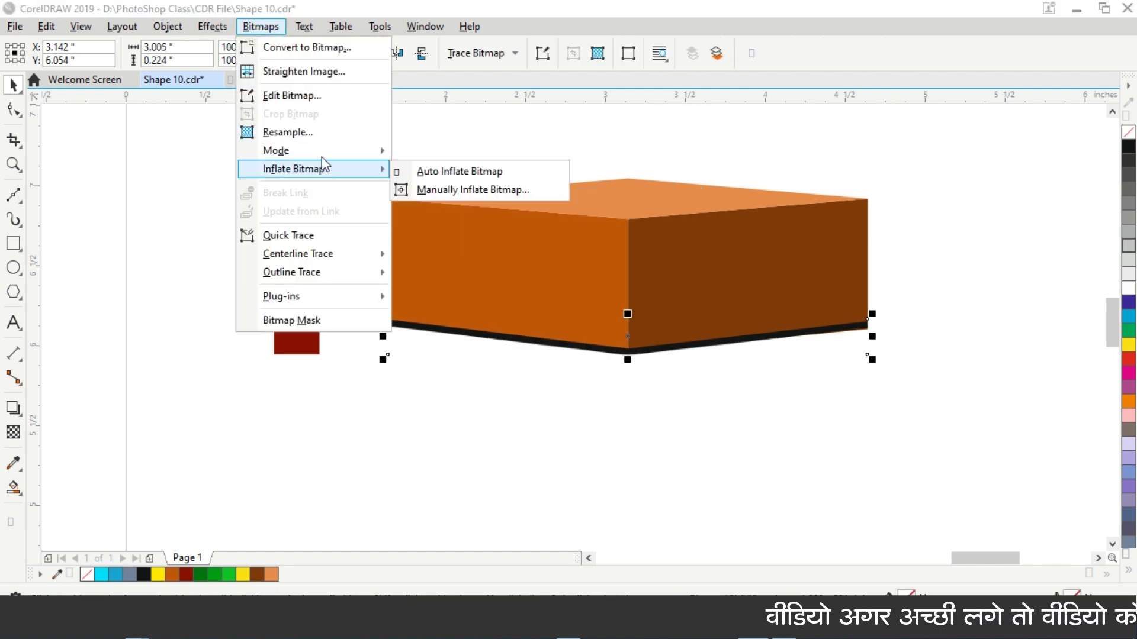
pyautogui.moveTo(212, 27)
pyautogui.moveTo(296, 127)
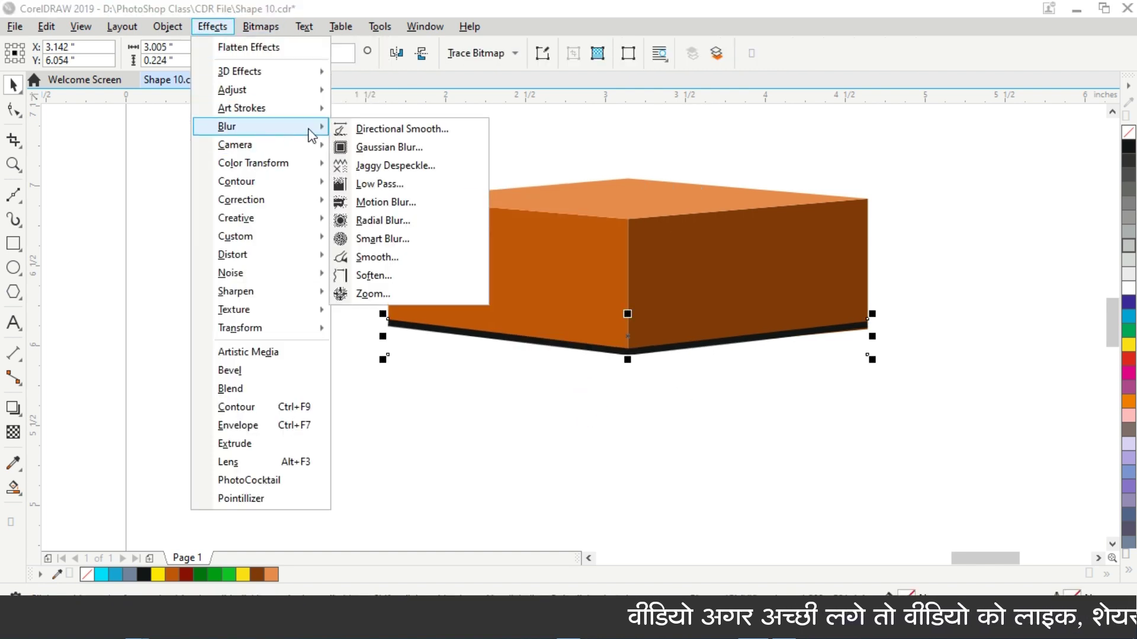
pyautogui.click(435, 148)
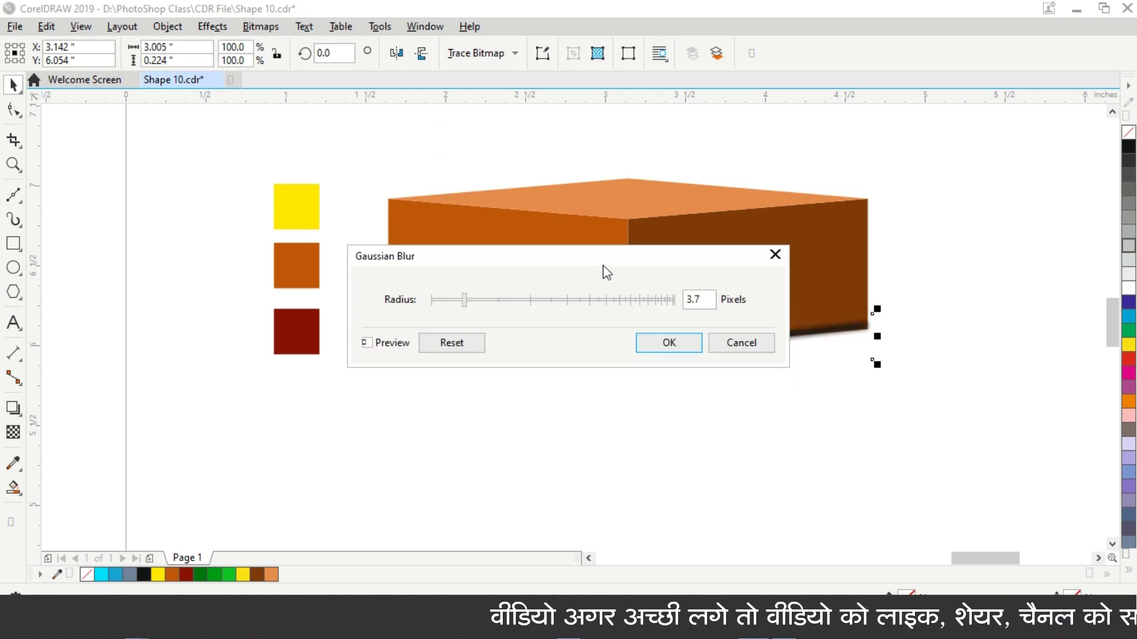
pyautogui.moveTo(584, 258); pyautogui.dragTo(750, 362)
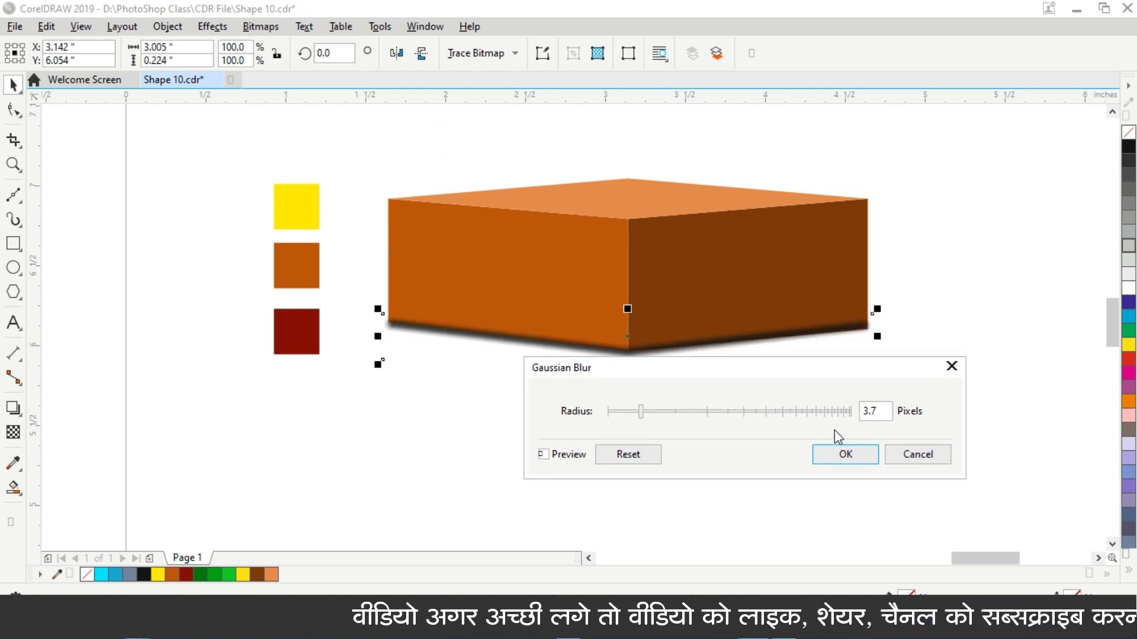
pyautogui.click(845, 455)
# - Send the blurred line behind the box and nudge it slightly down and right to X 3.157", Y 6.039"
pyautogui.press('ctrl')
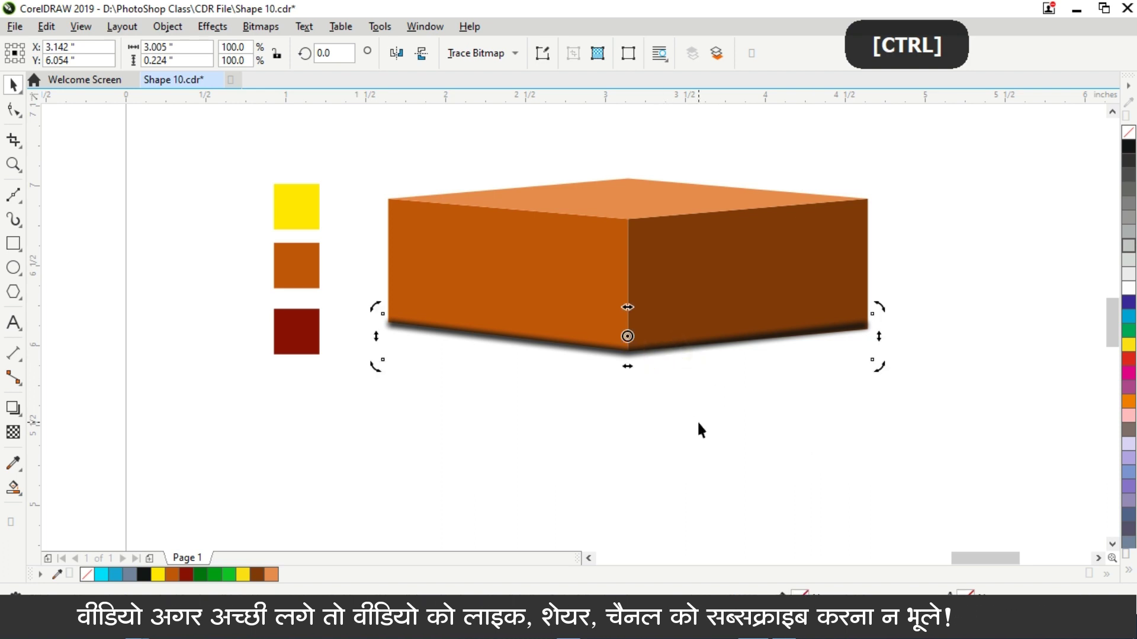
pyautogui.hotkey('ctrl', 'r')
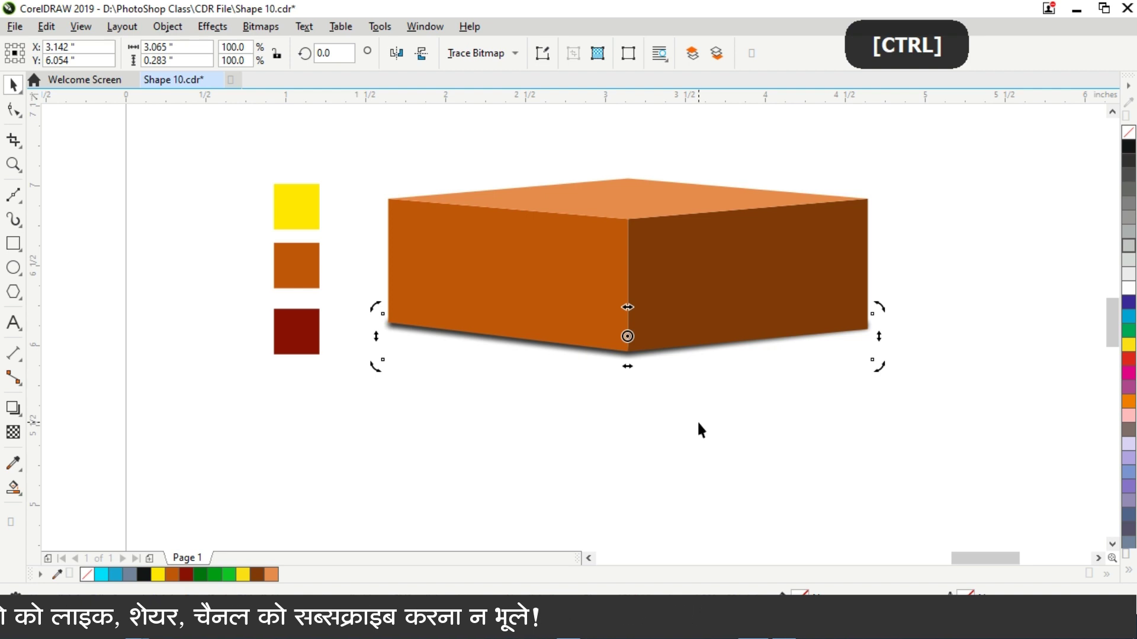
pyautogui.hotkey('ctrl', 'Down')
pyautogui.hotkey('ctrl', 'Down')
pyautogui.hotkey('ctrl', 'Right')
pyautogui.hotkey('ctrl', 'Right')
pyautogui.hotkey('ctrl', 'Right')
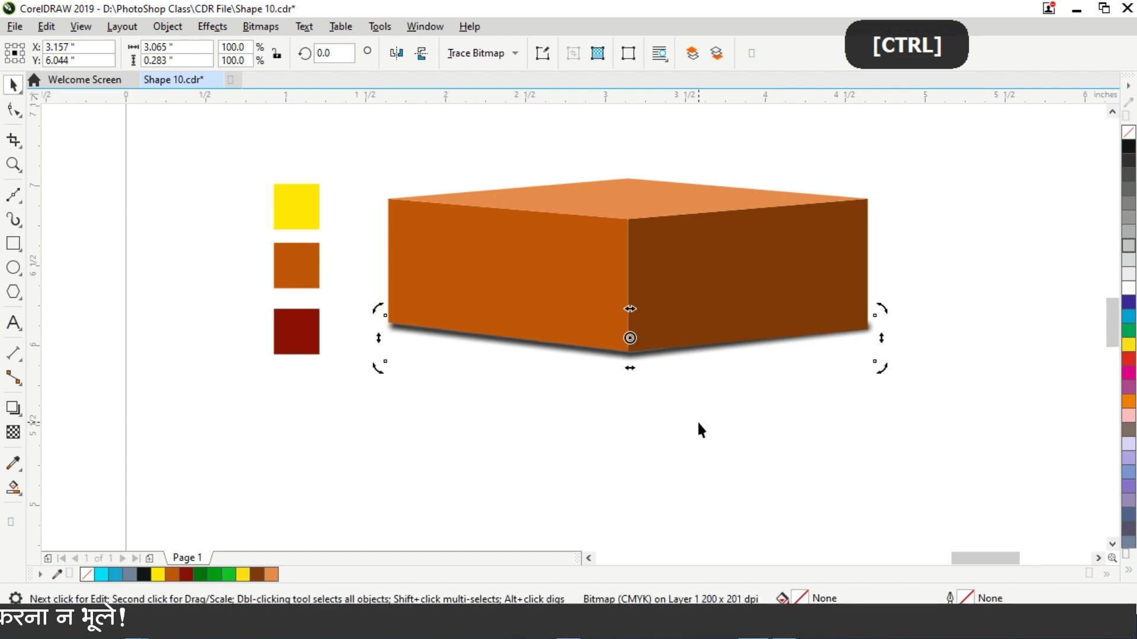
pyautogui.hotkey('ctrl', 'Down')
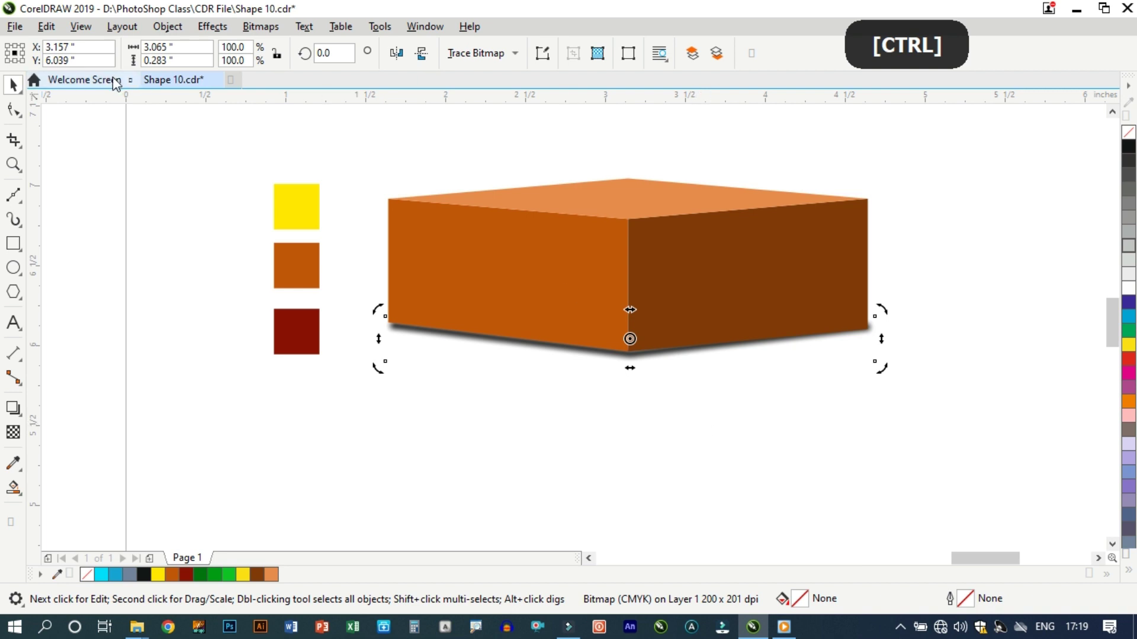
# - Move the two right corner nodes of the shadow bitmap's boundary slightly downward with the Shape tool
pyautogui.click(13, 109)
pyautogui.scroll(2, 862, 361)
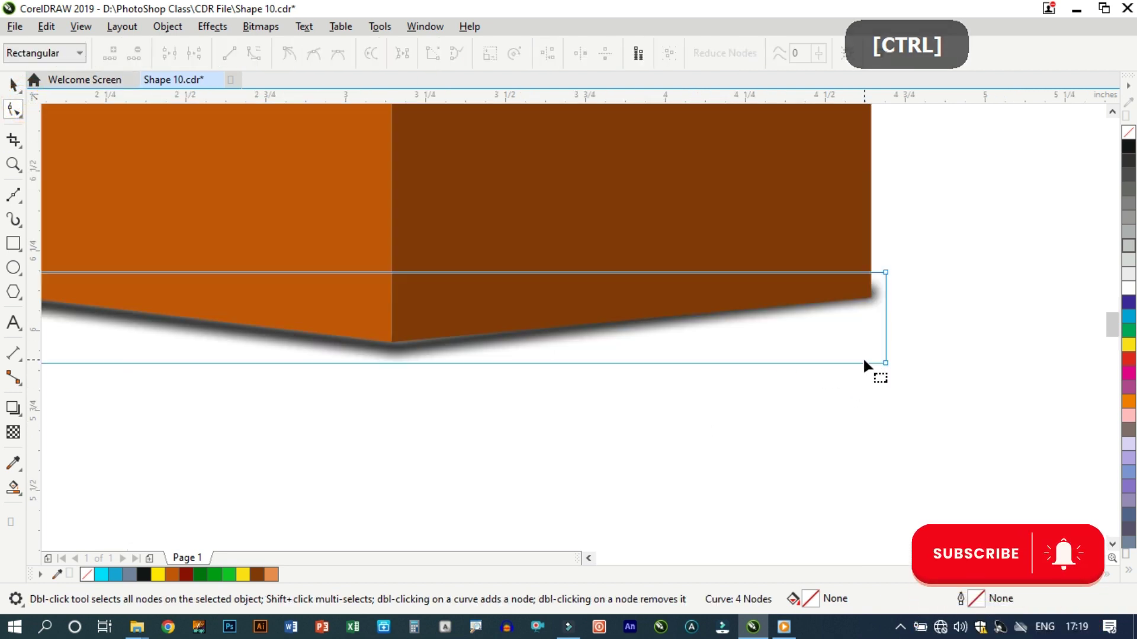
pyautogui.moveTo(885, 363); pyautogui.dragTo(887, 379)
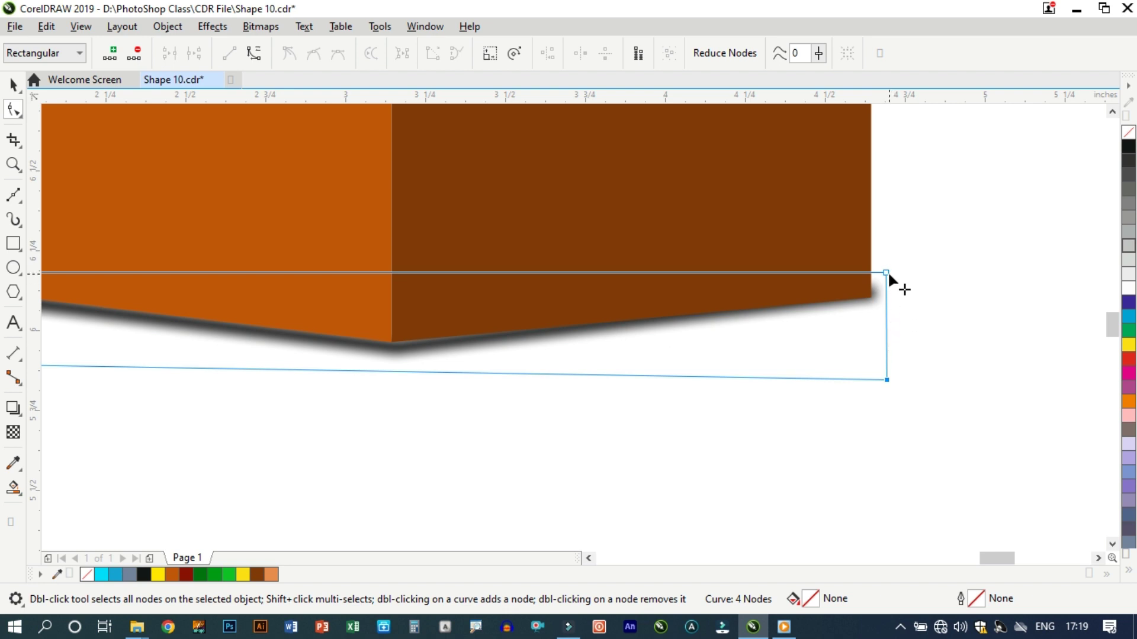
pyautogui.moveTo(887, 273); pyautogui.dragTo(889, 281)
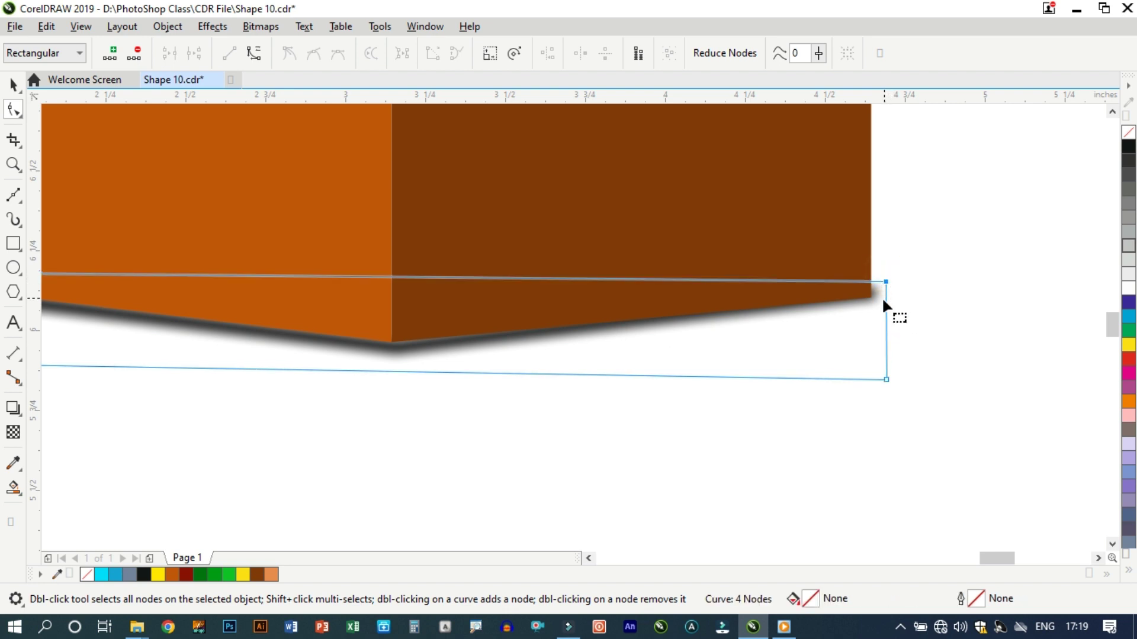
# - Try to lower the upper right corner node of the shadow bitmap's boundary with the Shape tool
pyautogui.click(787, 318)
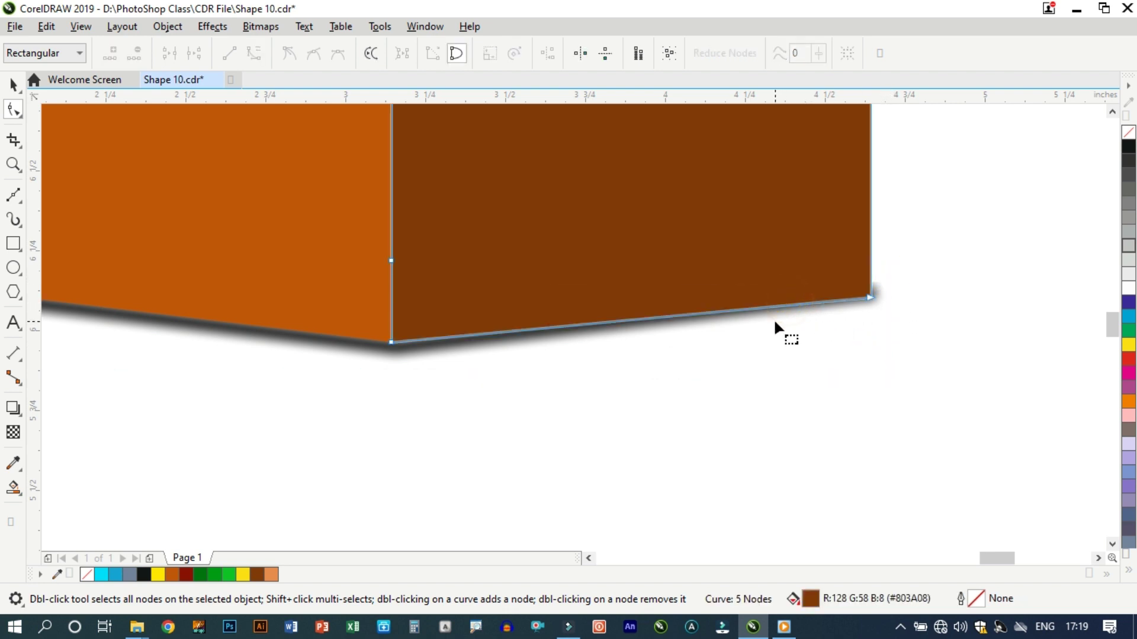
pyautogui.click(618, 321)
pyautogui.click(566, 338)
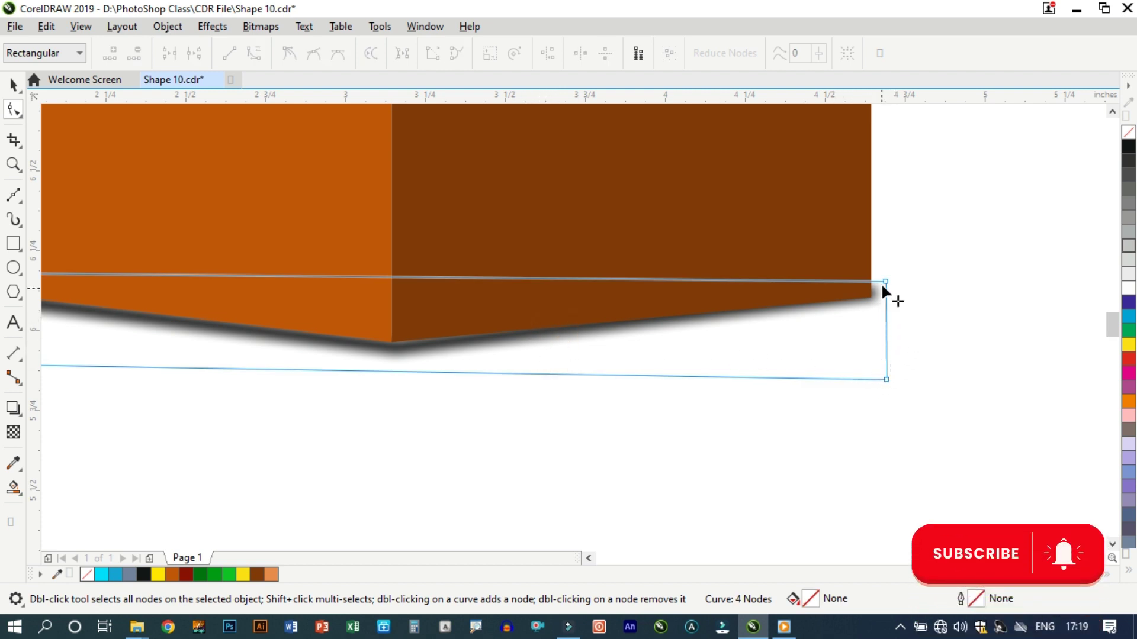
pyautogui.moveTo(882, 285); pyautogui.dragTo(886, 302)
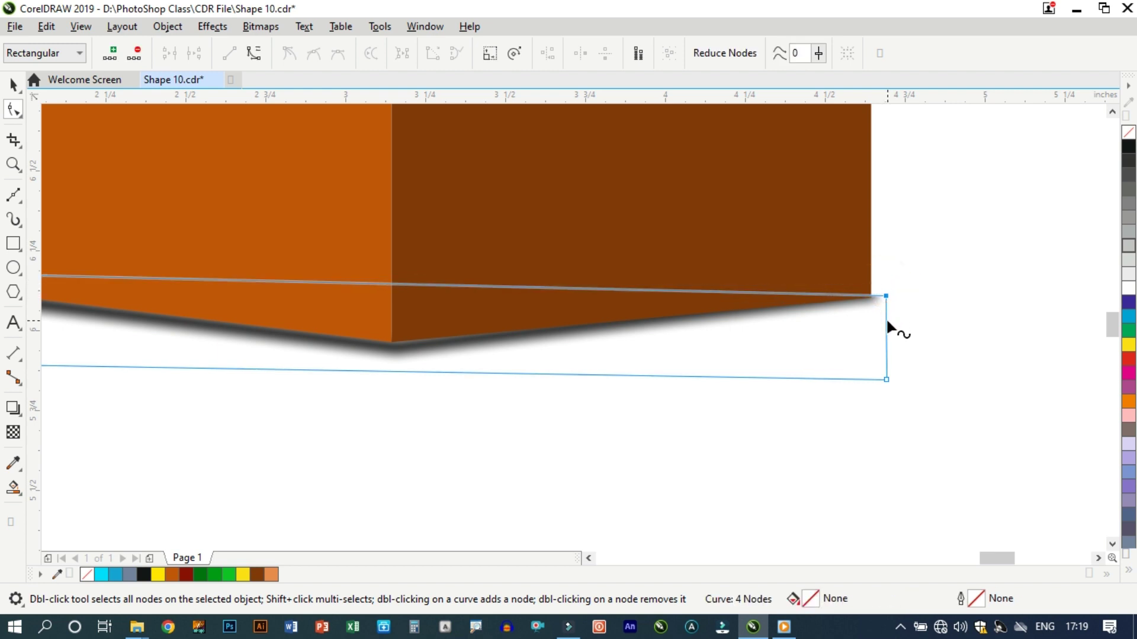
pyautogui.hotkey('ctrl', 'space')
pyautogui.scroll(-3, 804, 342)
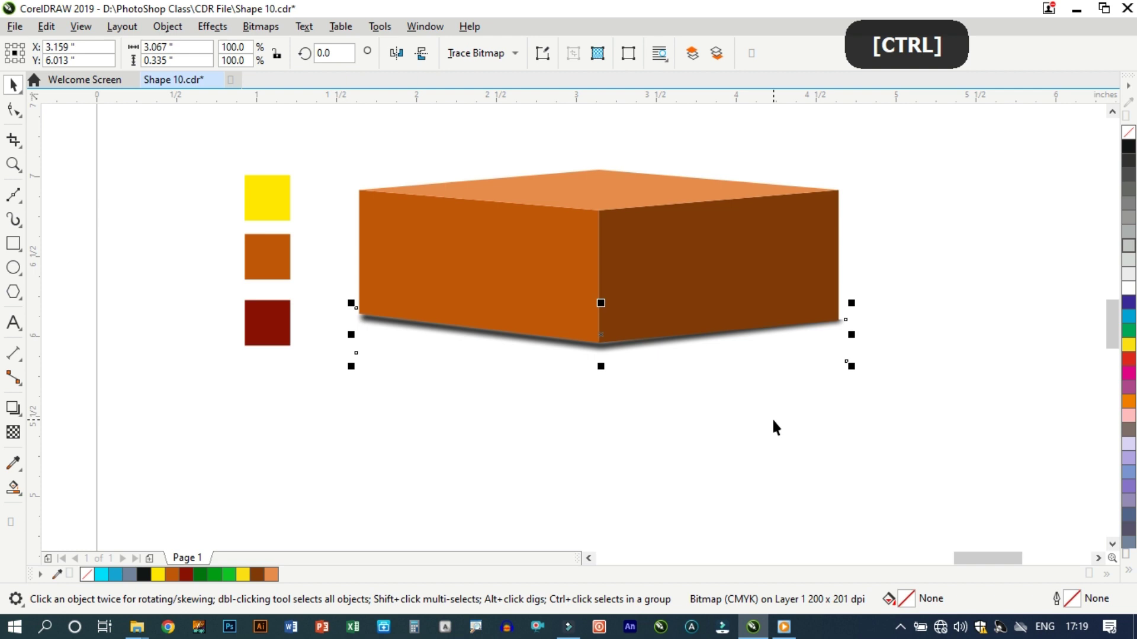
# - Undo the recent node edits on the shadow bitmap's boundary
pyautogui.hotkey('ctrl', 'alt', 'z')
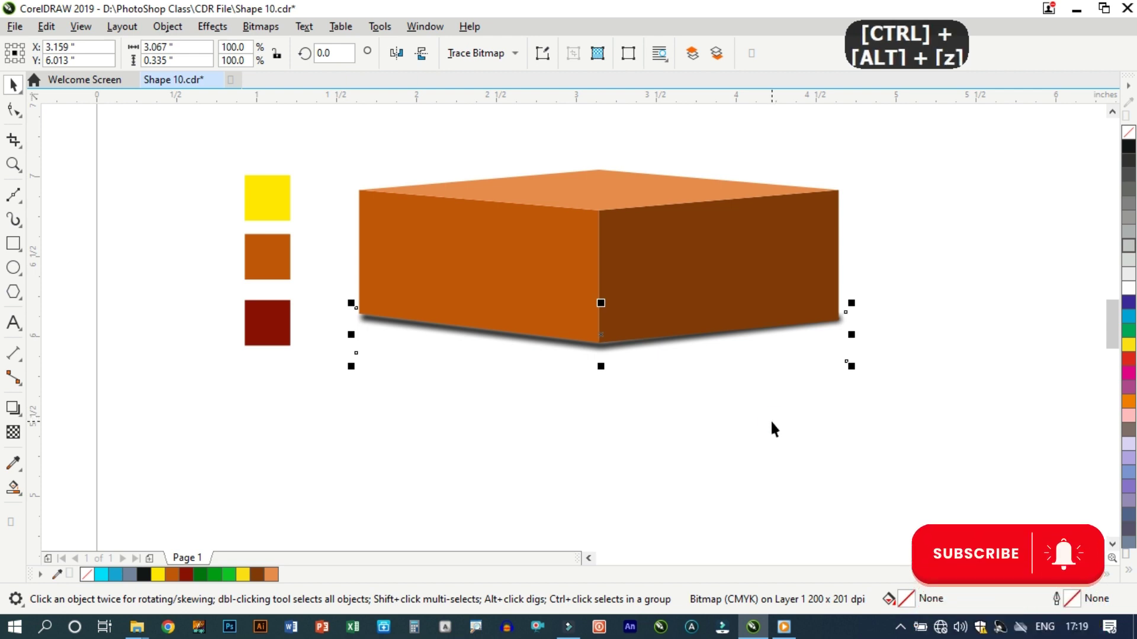
pyautogui.hotkey('ctrl', 'z')
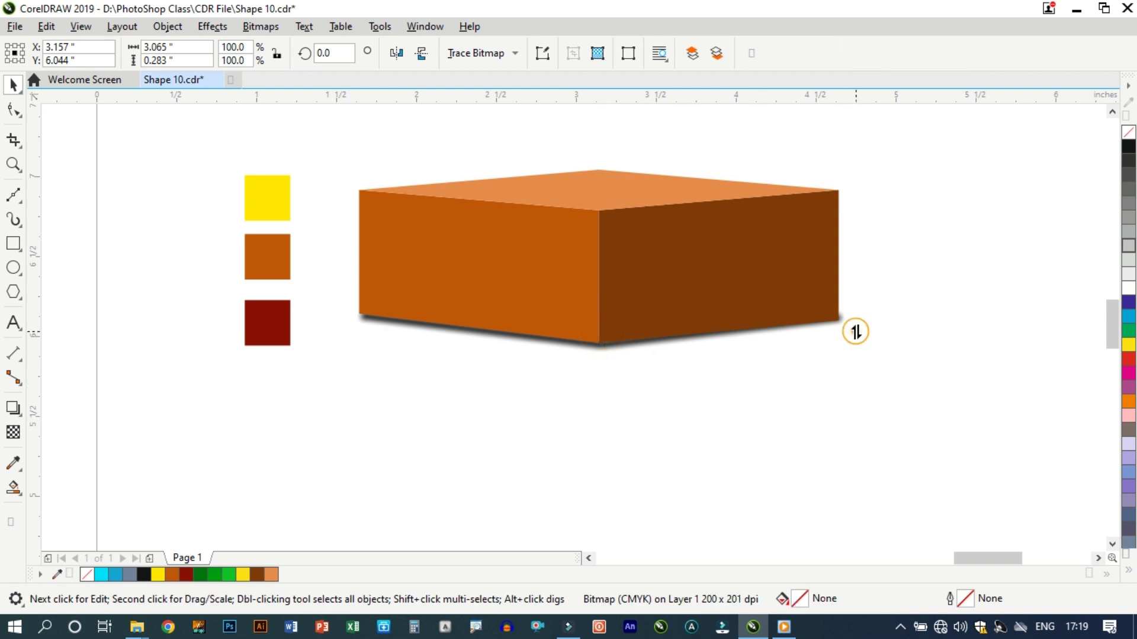
# - Skew the shadow bitmap's right side slightly downward to an angle of 359.469° along the box's right base edge
pyautogui.moveTo(854, 331); pyautogui.dragTo(852, 345)
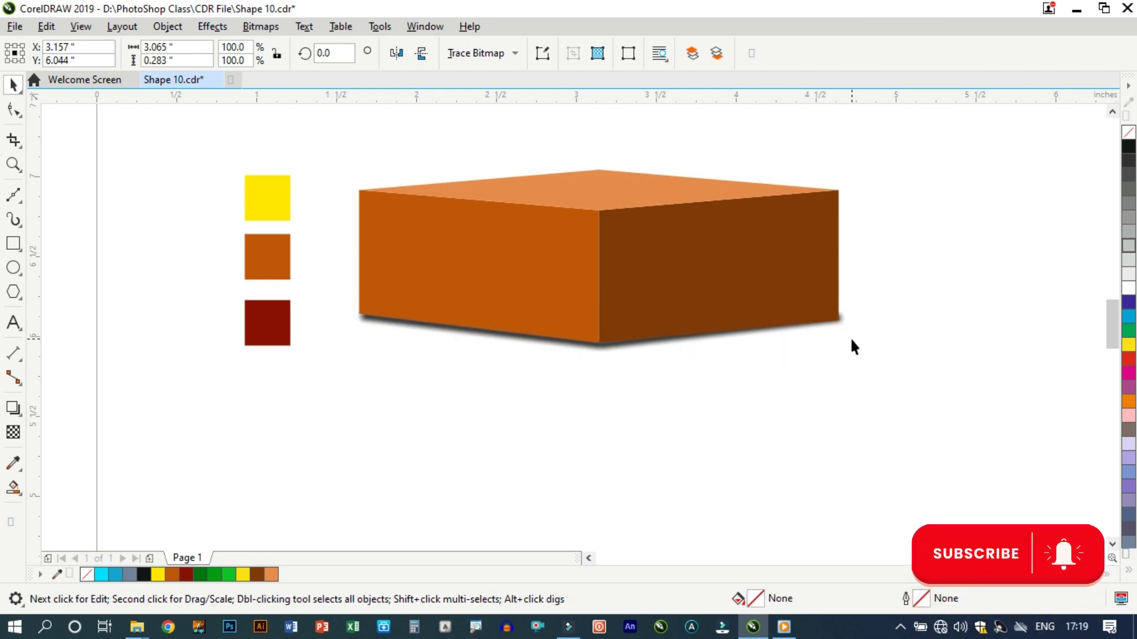
pyautogui.scroll(2, 852, 338)
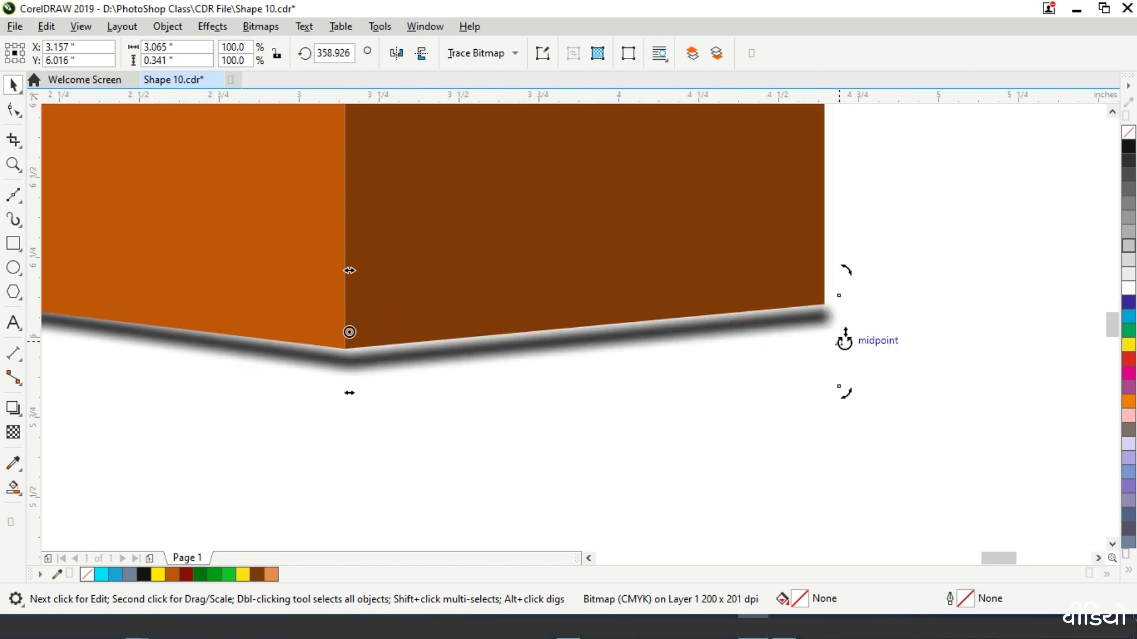
pyautogui.moveTo(848, 335); pyautogui.dragTo(848, 322)
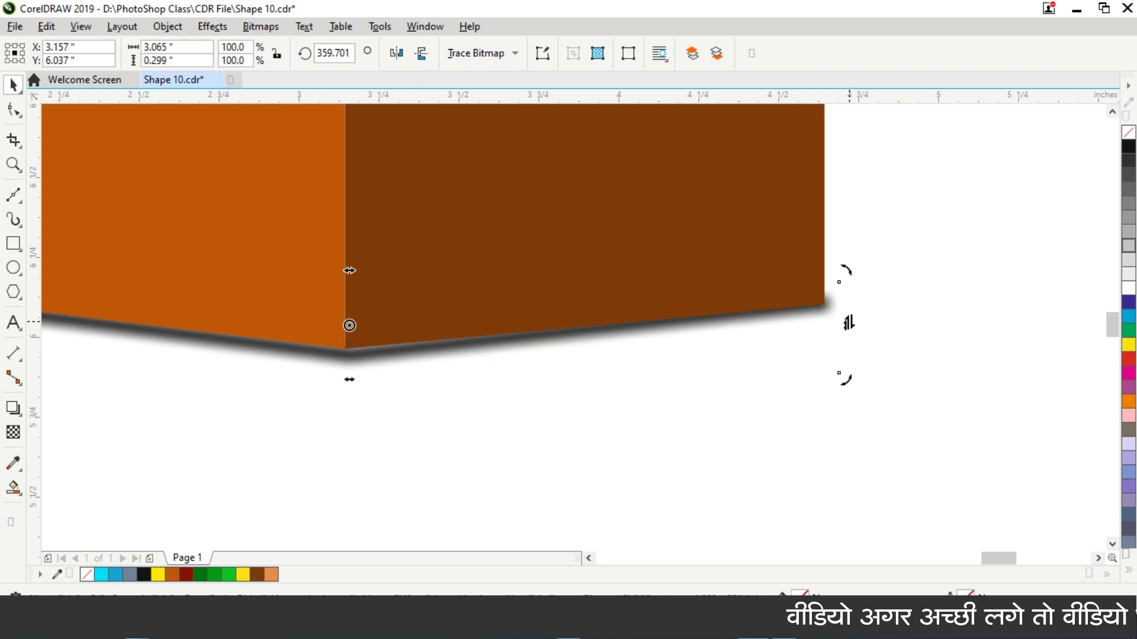
pyautogui.scroll(-2, 847, 346)
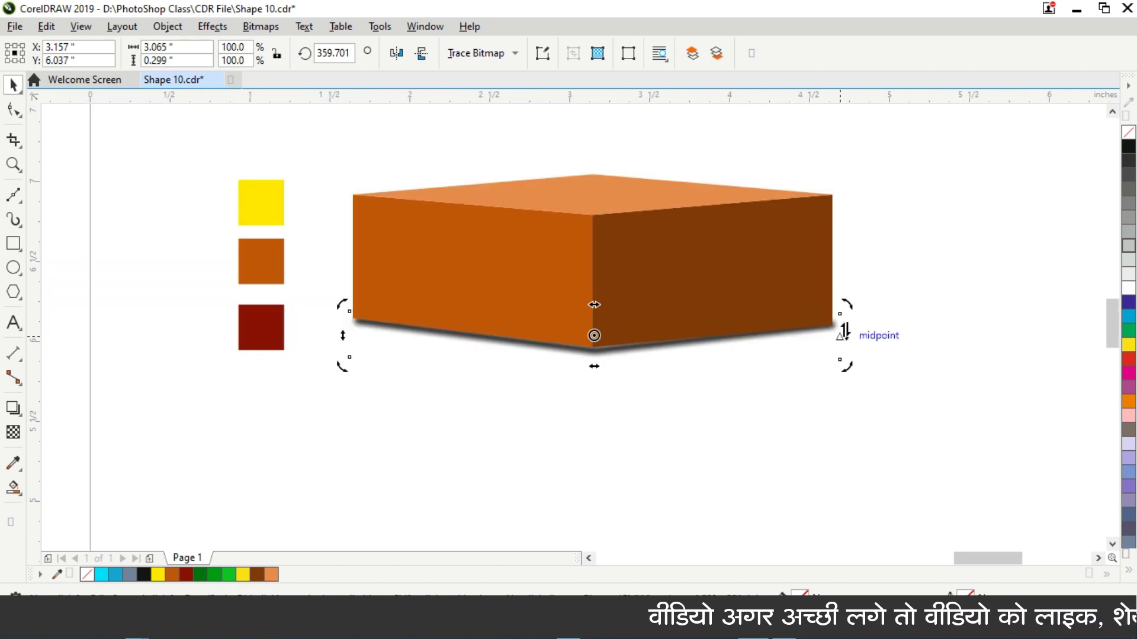
pyautogui.scroll(4, 846, 330)
pyautogui.moveTo(827, 355); pyautogui.dragTo(833, 361)
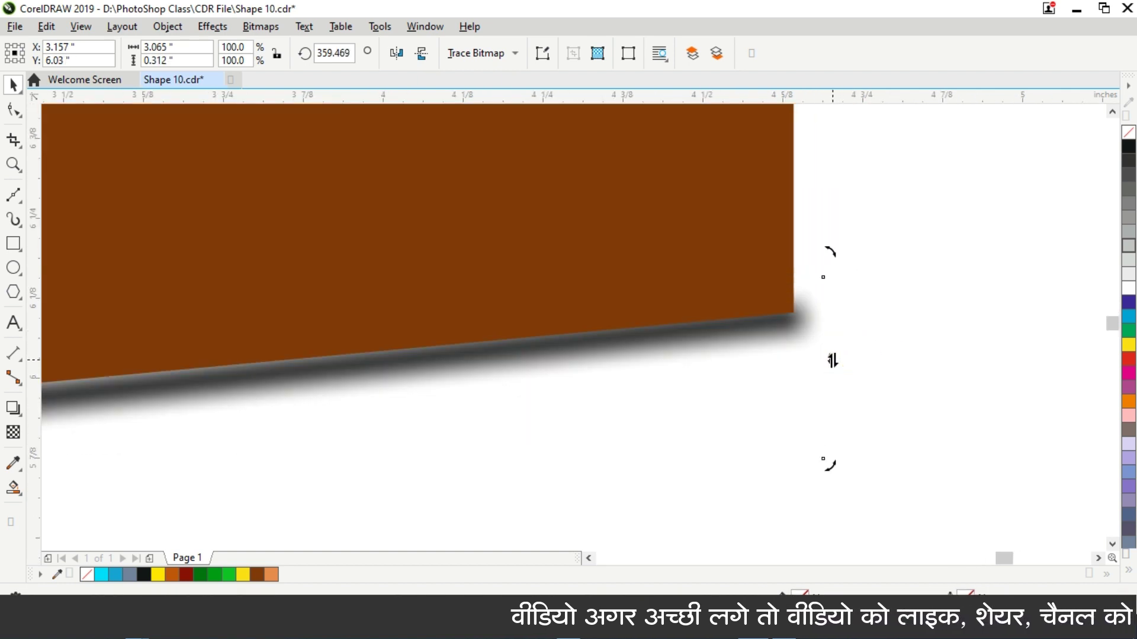
pyautogui.scroll(-3, 841, 368)
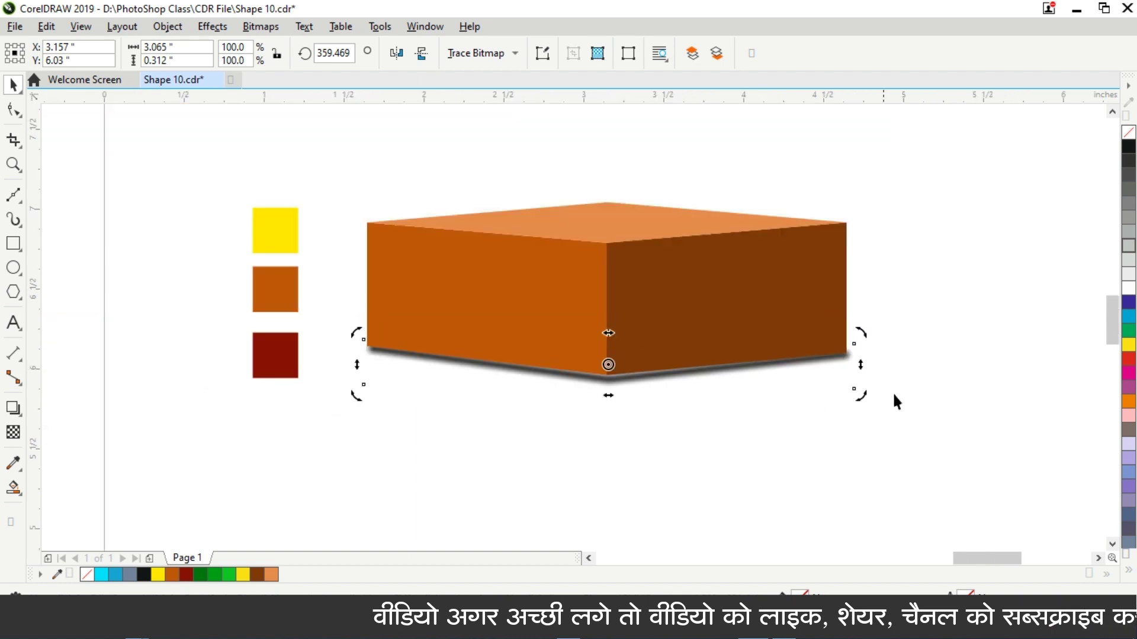
# - Nudge the shadow bitmap up to Y 6.04" and deselect it
pyautogui.click(904, 404)
pyautogui.click(602, 381)
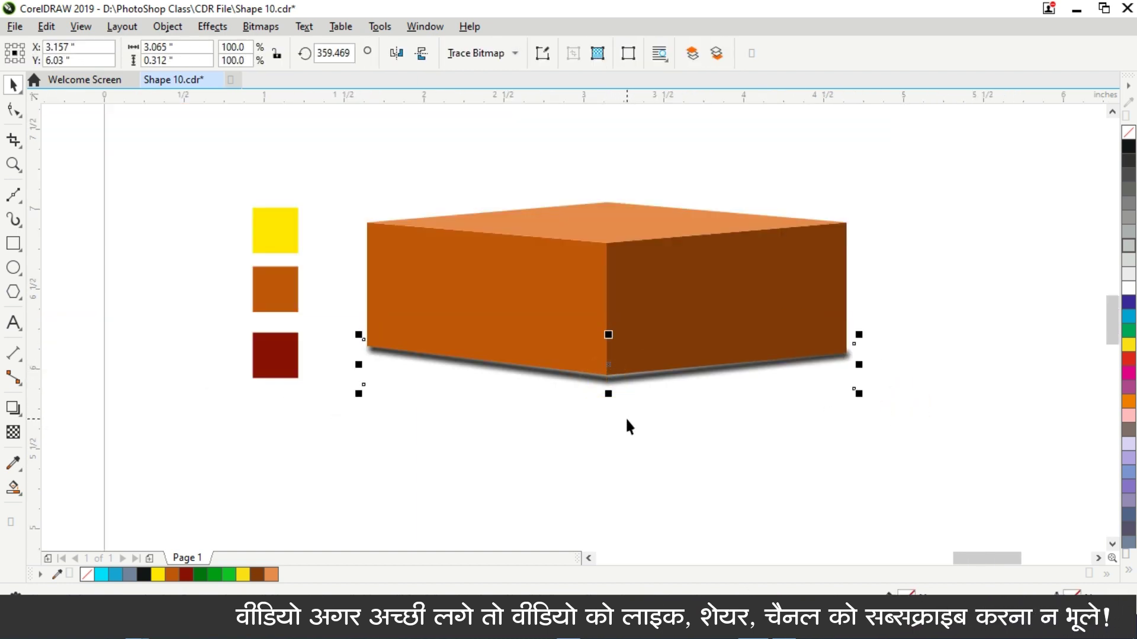
pyautogui.hotkey('ctrl', 'Up')
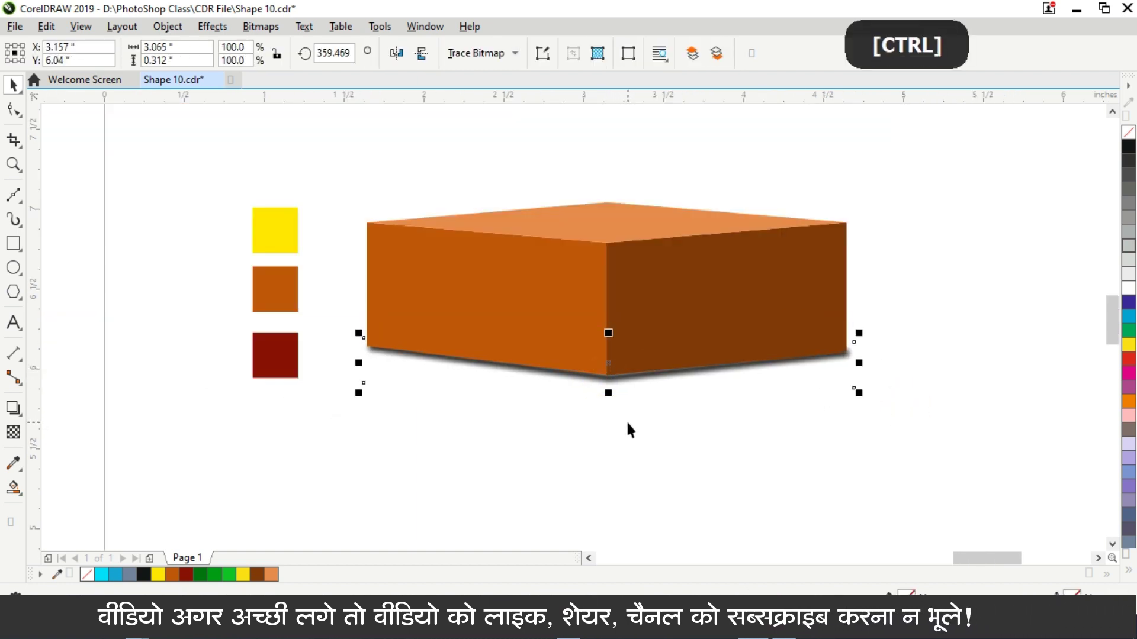
pyautogui.hotkey('ctrl', 'Up')
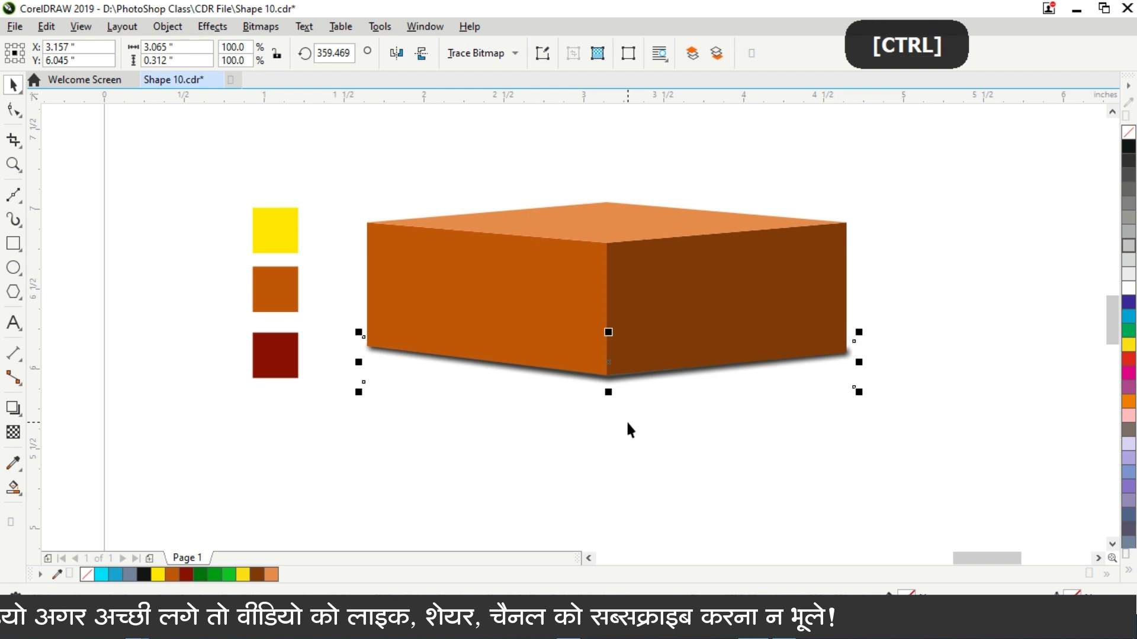
pyautogui.hotkey('ctrl', 'Down')
pyautogui.click(628, 425)
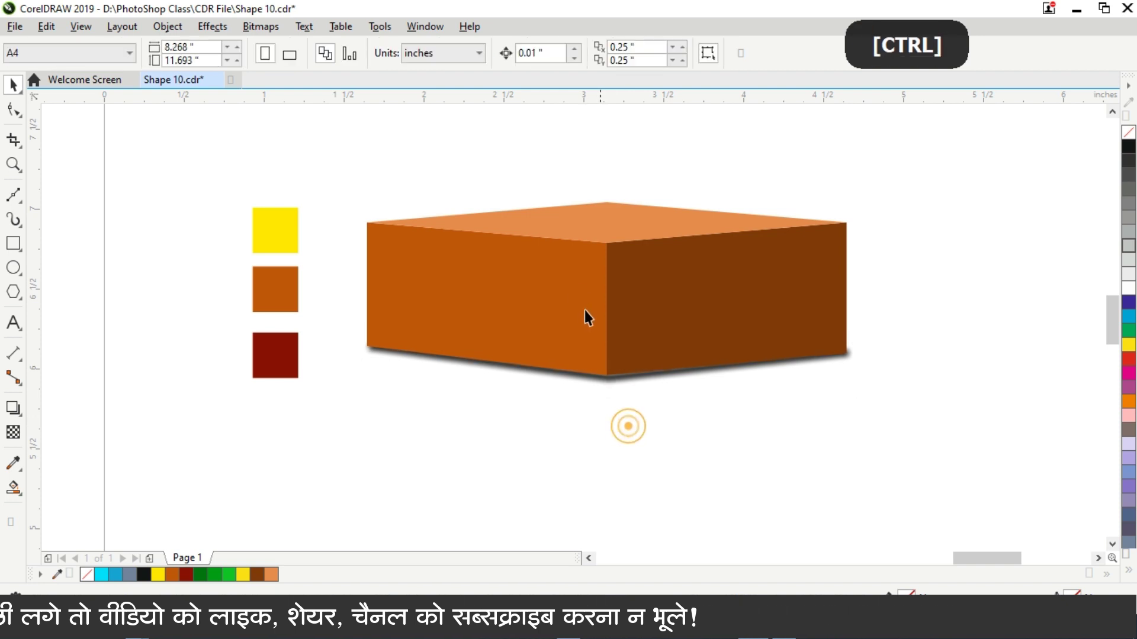
# - Select the whole box with its shadow, zoom to the selection, and examine it in a full-screen preview
pyautogui.scroll(-2, 571, 286)
pyautogui.moveTo(440, 189); pyautogui.dragTo(807, 397)
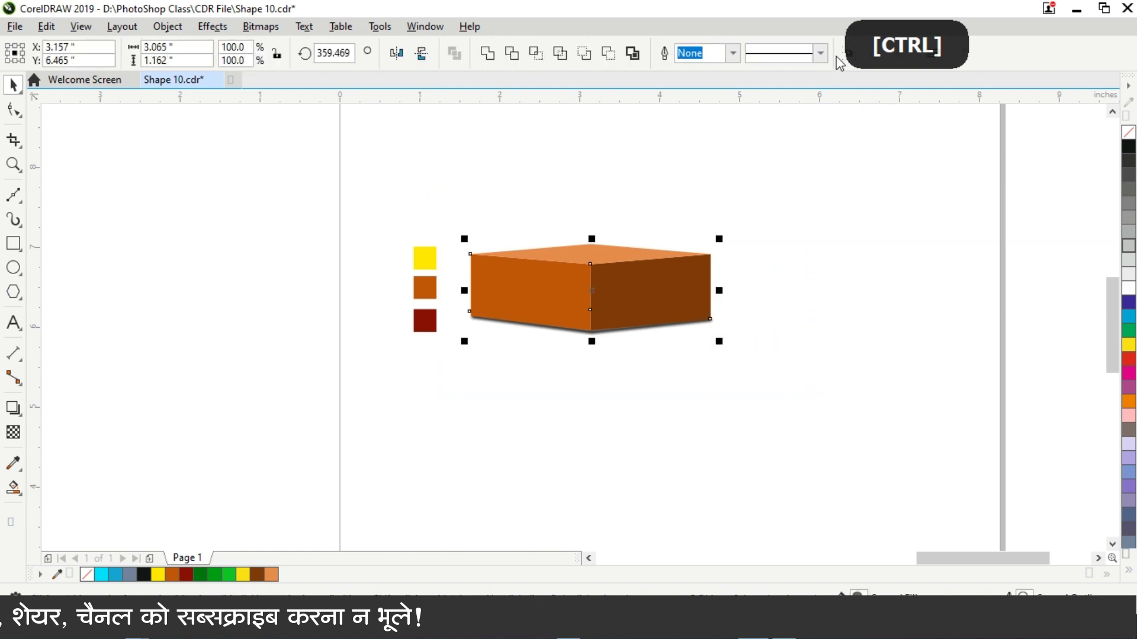
pyautogui.press('shift')
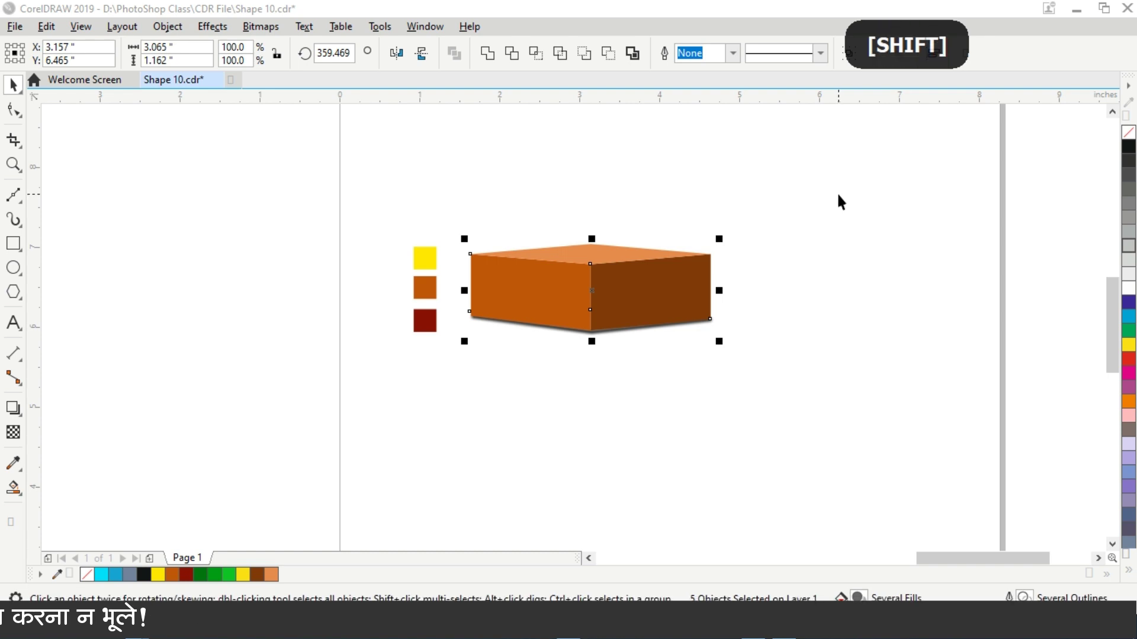
pyautogui.press('F9')
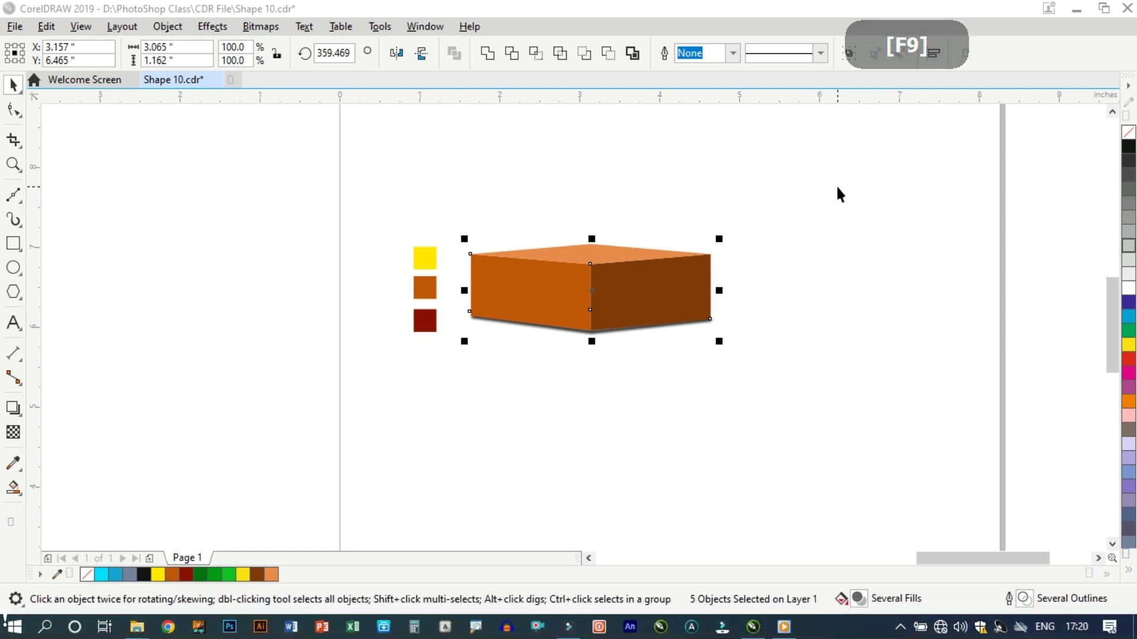
pyautogui.press('shift')
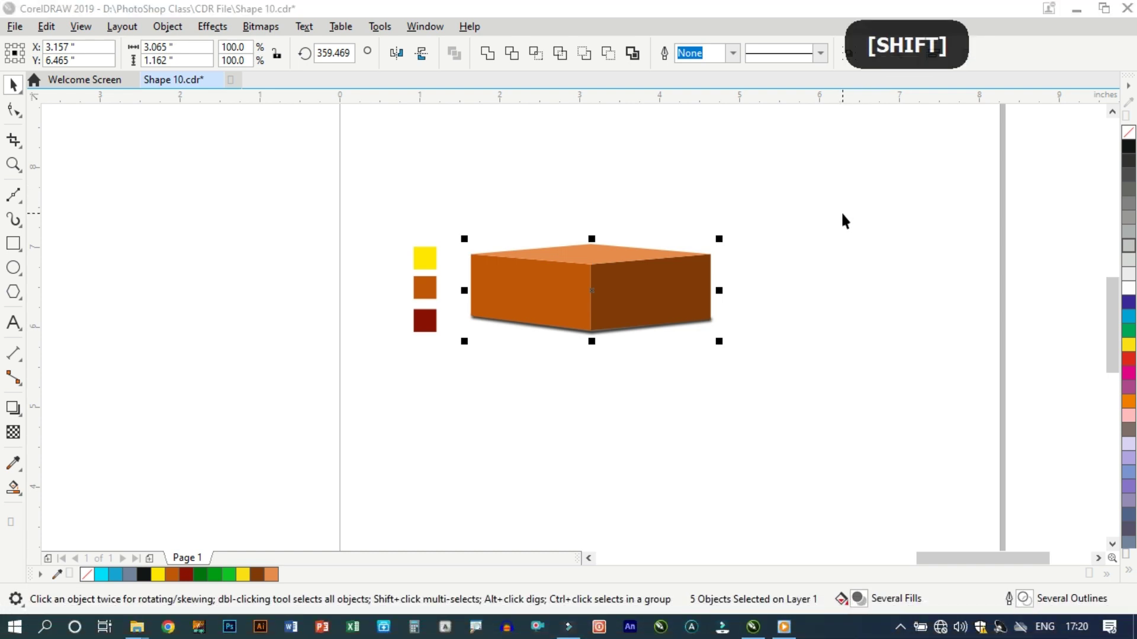
pyautogui.click(841, 213)
pyautogui.click(497, 213)
pyautogui.moveTo(451, 203); pyautogui.dragTo(801, 417)
pyautogui.hotkey('shift', 'F2')
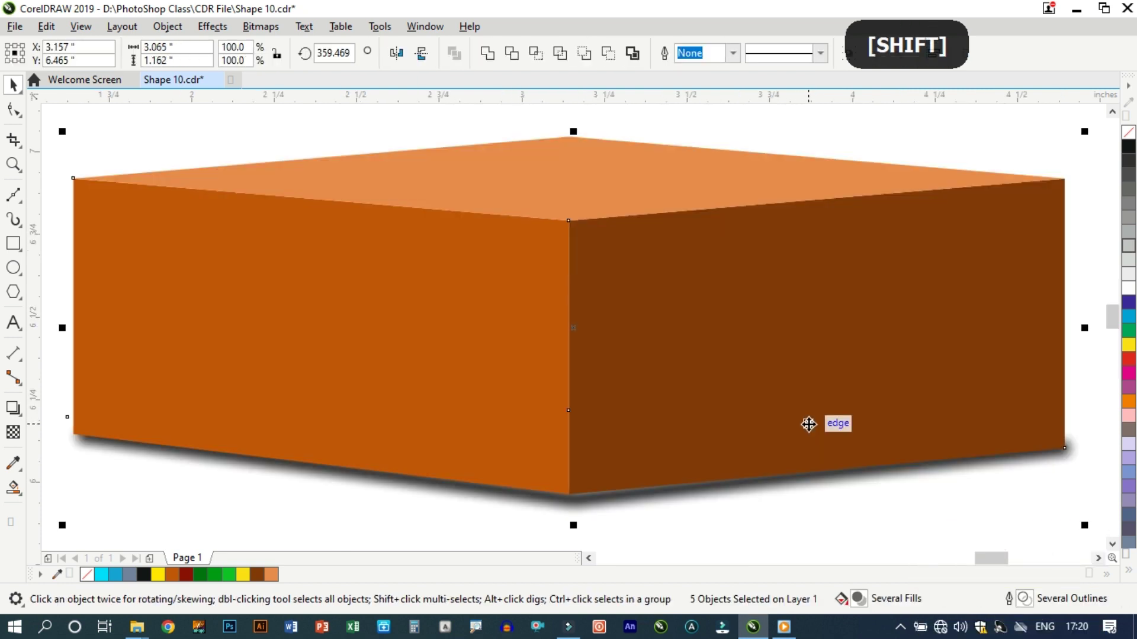
pyautogui.press('F9')
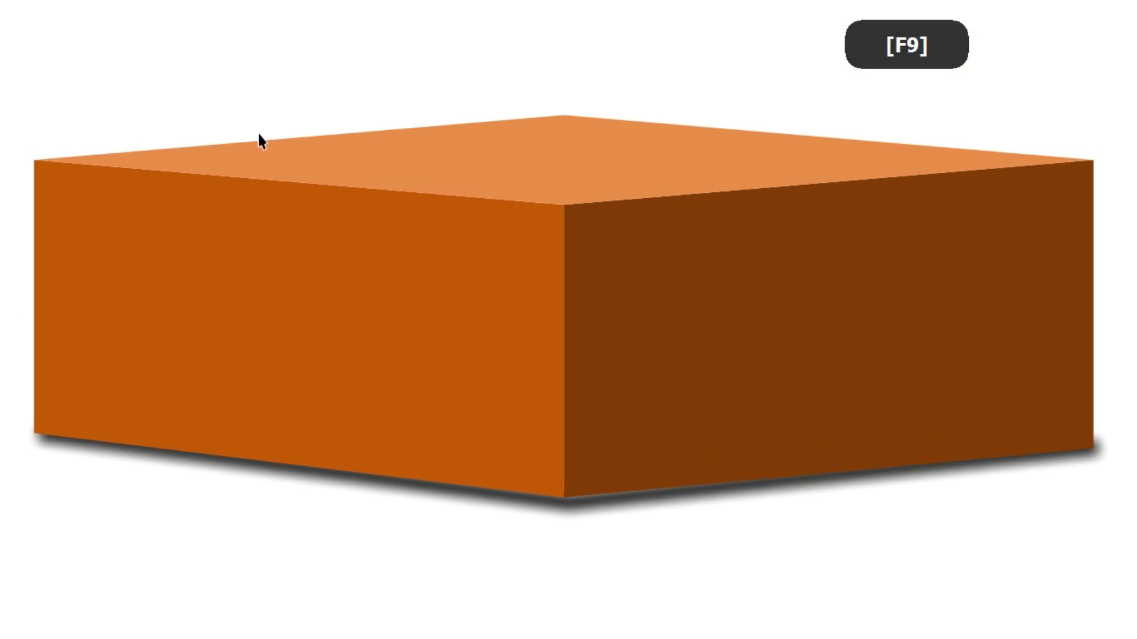